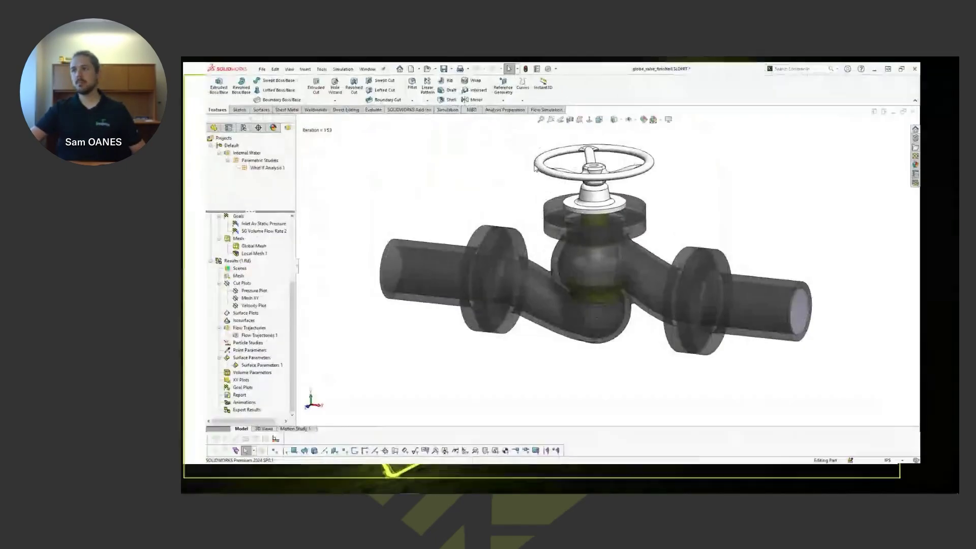
Switch to the Mixing_Tank.SLDASM assembly and review the analysis type and project fluids in its general settings, leaving them as they are.
{"action": "left_click", "coordinate": [361, 62]}
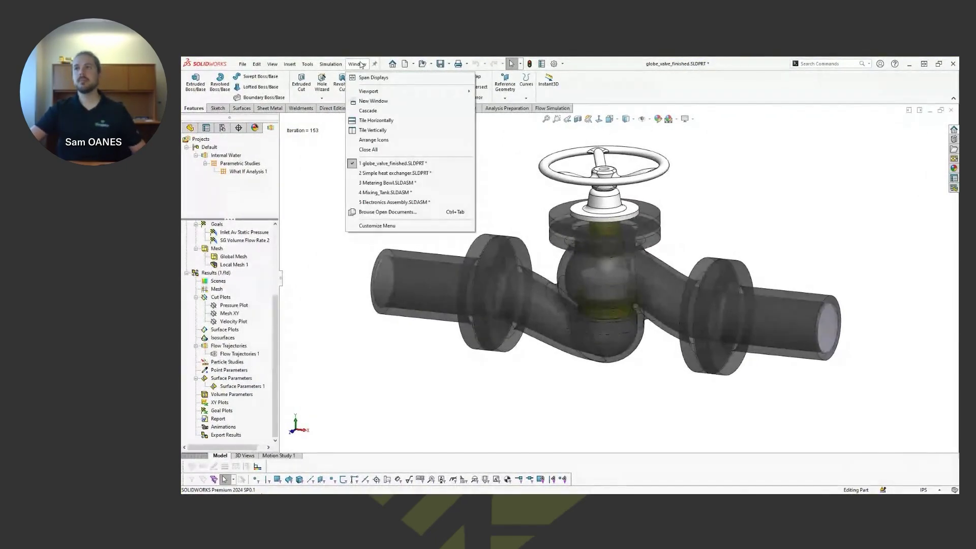
{"action": "left_click", "coordinate": [415, 193]}
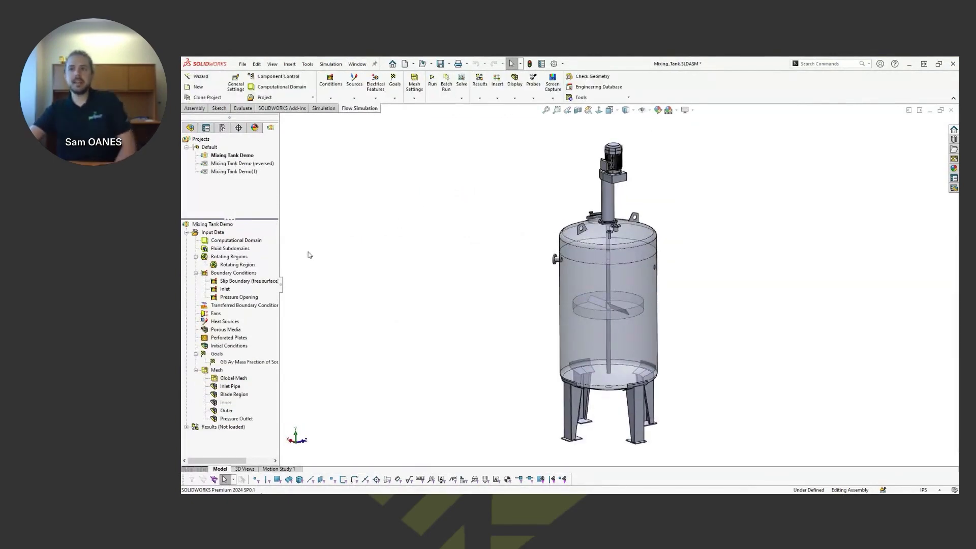
{"action": "right_click", "coordinate": [215, 235]}
{"action": "left_click", "coordinate": [228, 237]}
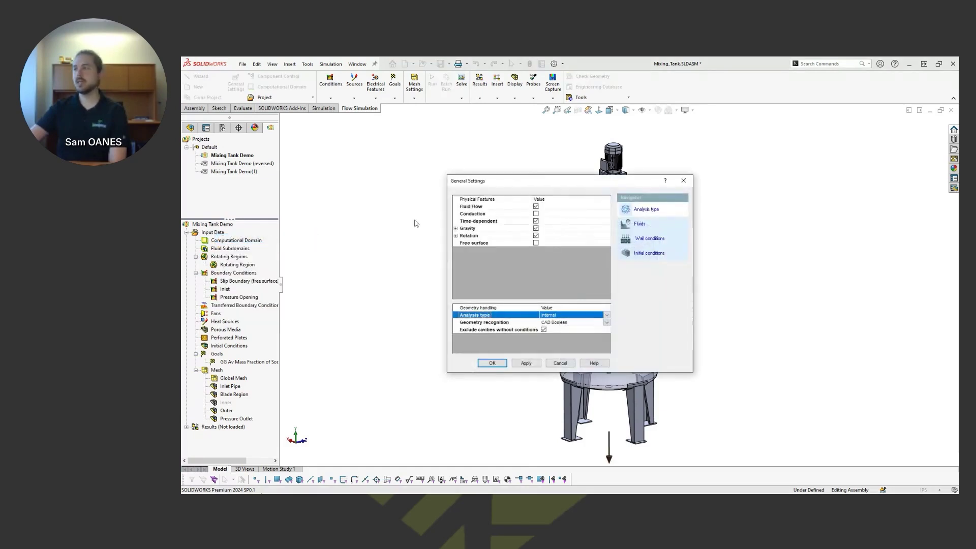
{"action": "left_click", "coordinate": [636, 224]}
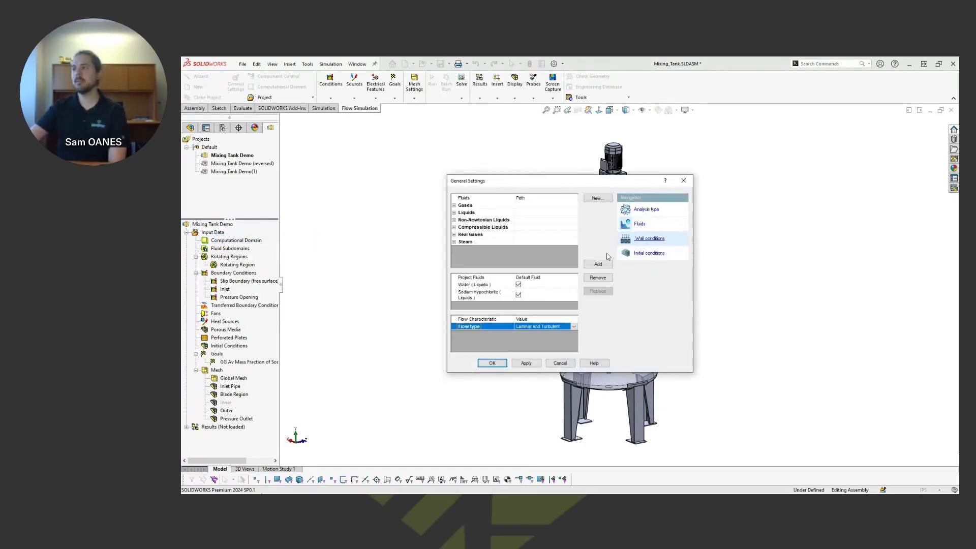
{"action": "left_click", "coordinate": [486, 287]}
{"action": "left_click", "coordinate": [486, 300]}
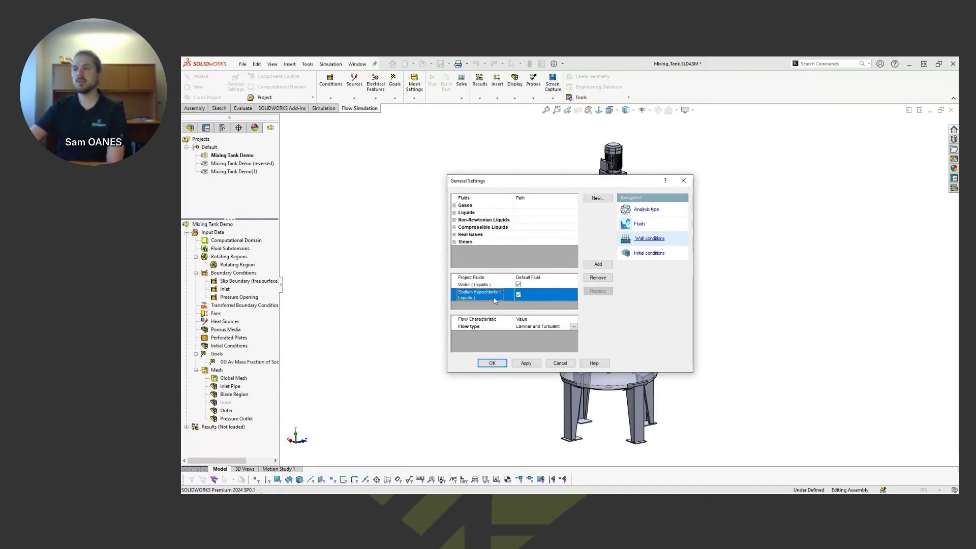
{"action": "left_click", "coordinate": [561, 364]}
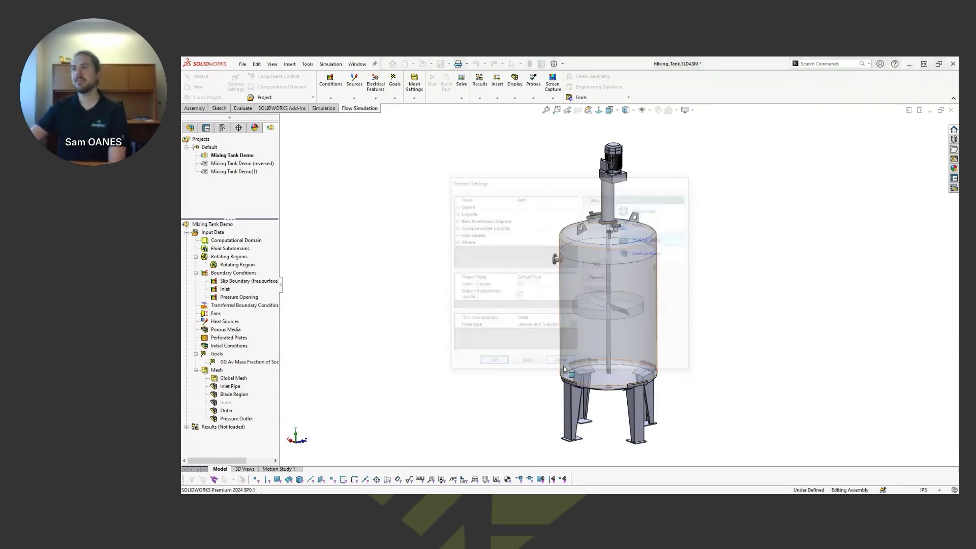
Inspect the definition of the rotating region around the mixing blades, then close it without changes.
{"action": "left_click", "coordinate": [244, 266]}
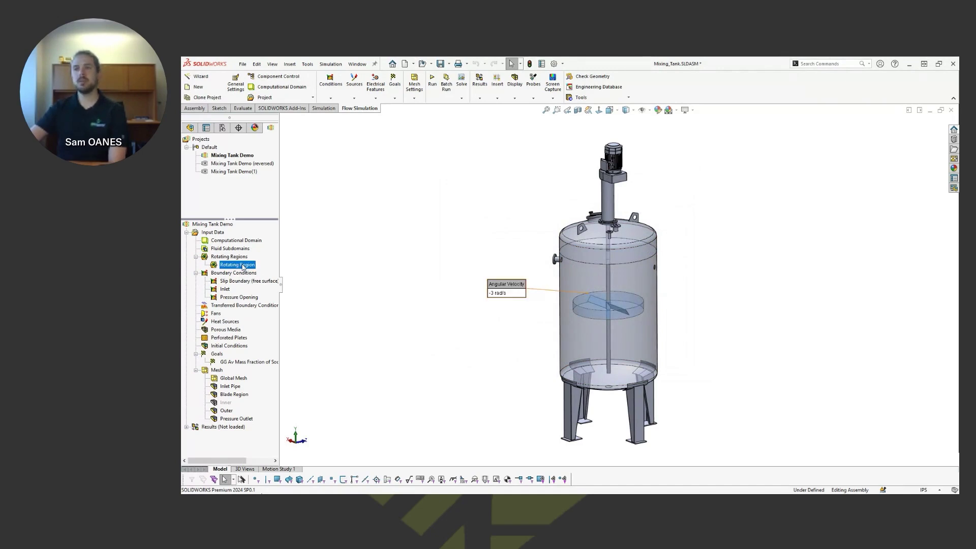
{"action": "left_click", "coordinate": [404, 357]}
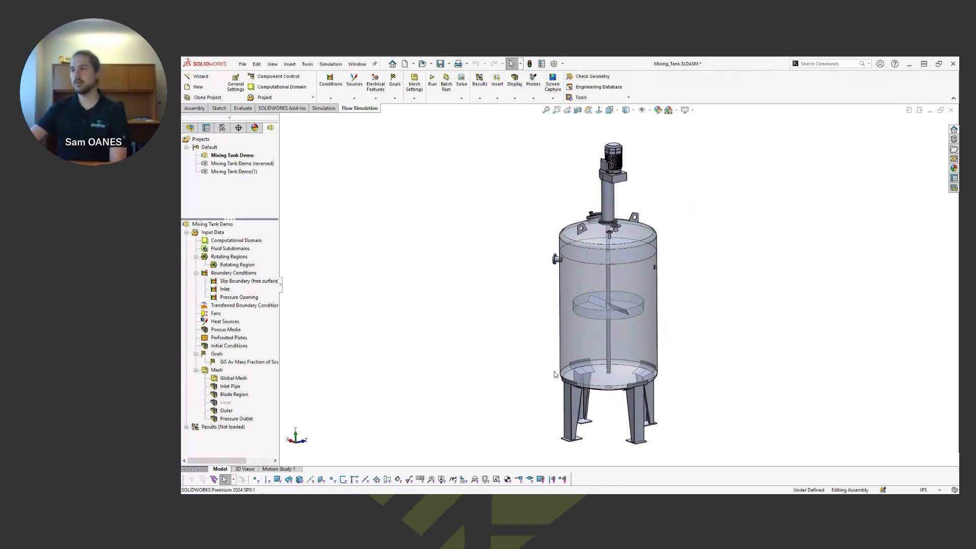
{"action": "scroll", "coordinate": [630, 316], "scroll_direction": "down", "scroll_amount": 5}
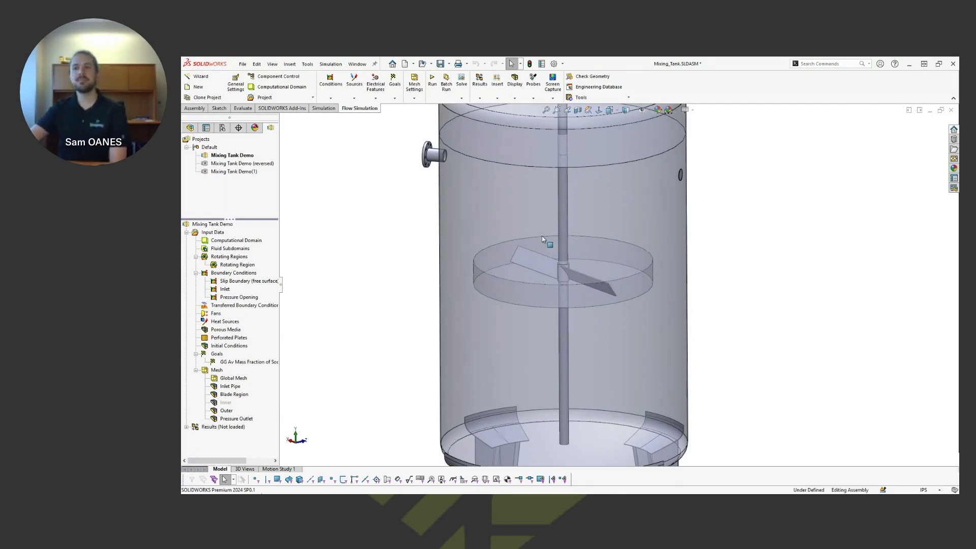
{"action": "right_click", "coordinate": [251, 265]}
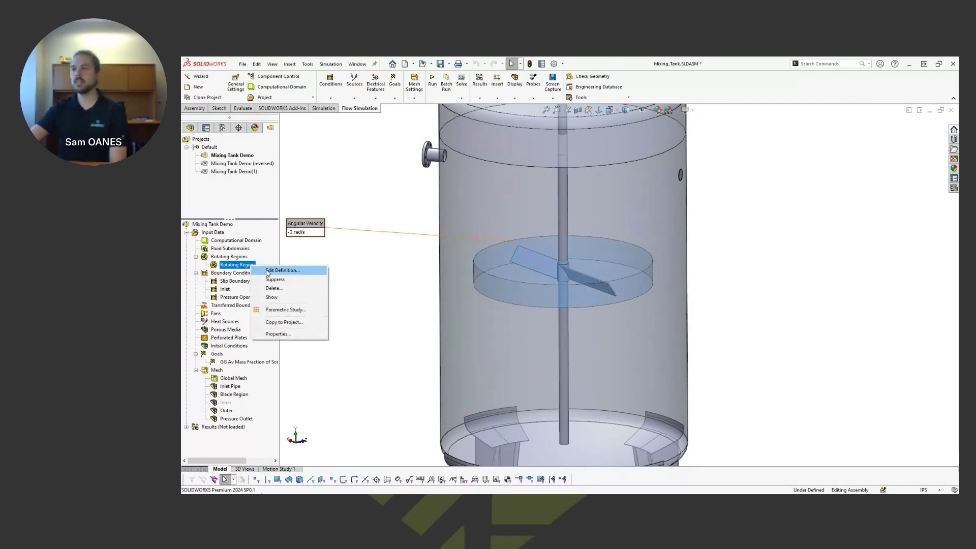
{"action": "left_click", "coordinate": [282, 270]}
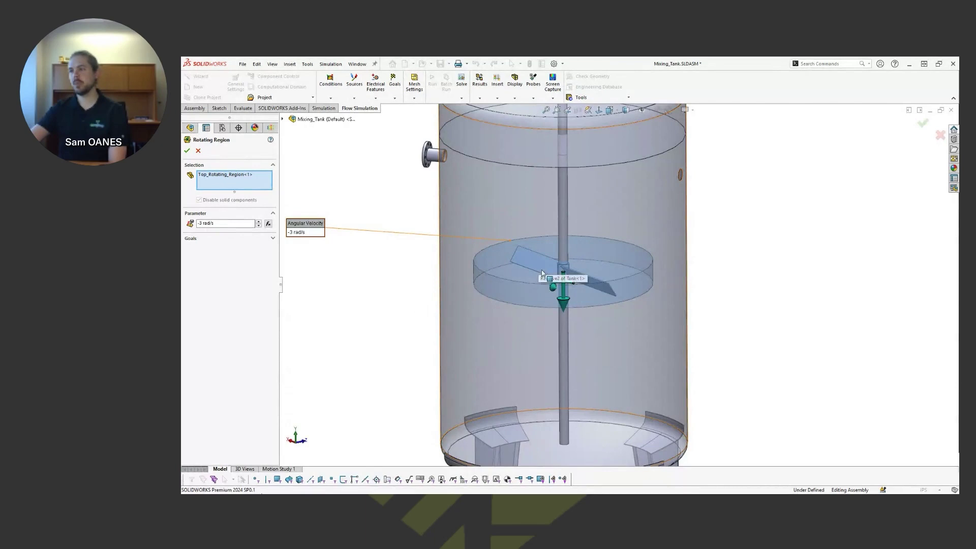
{"action": "left_click", "coordinate": [199, 151]}
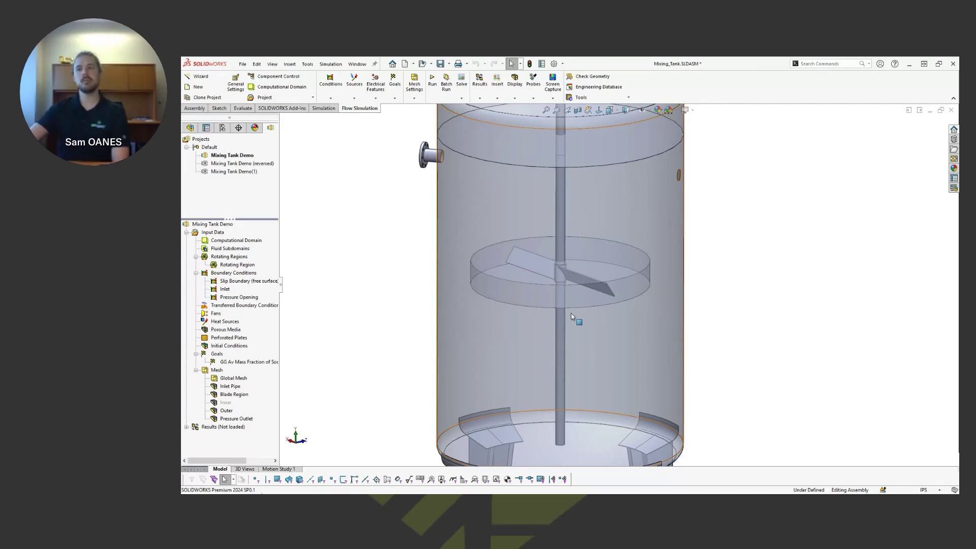
Review the free-surface slip boundary and the Inlet boundary condition's definition, including its substance concentrations, without changing anything.
{"action": "key", "text": "f"}
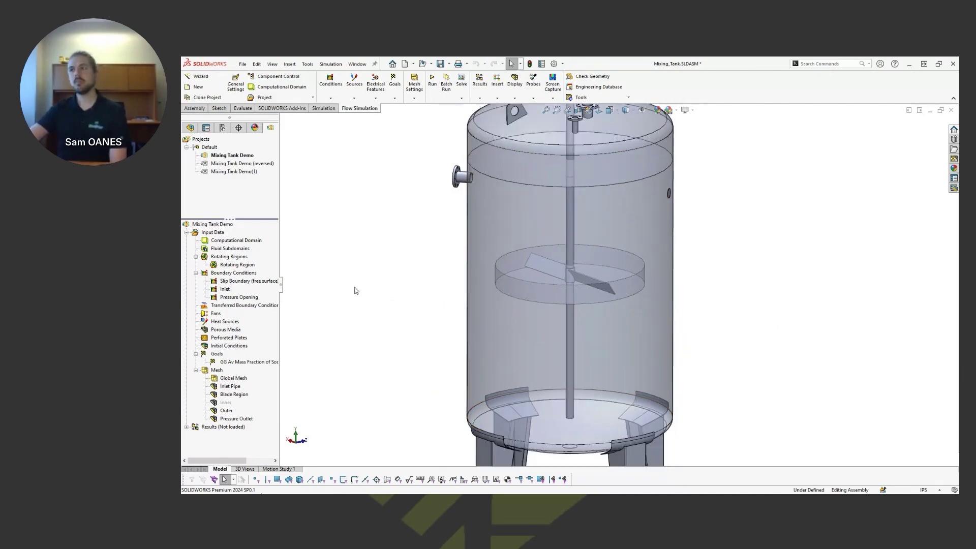
{"action": "left_click", "coordinate": [249, 281]}
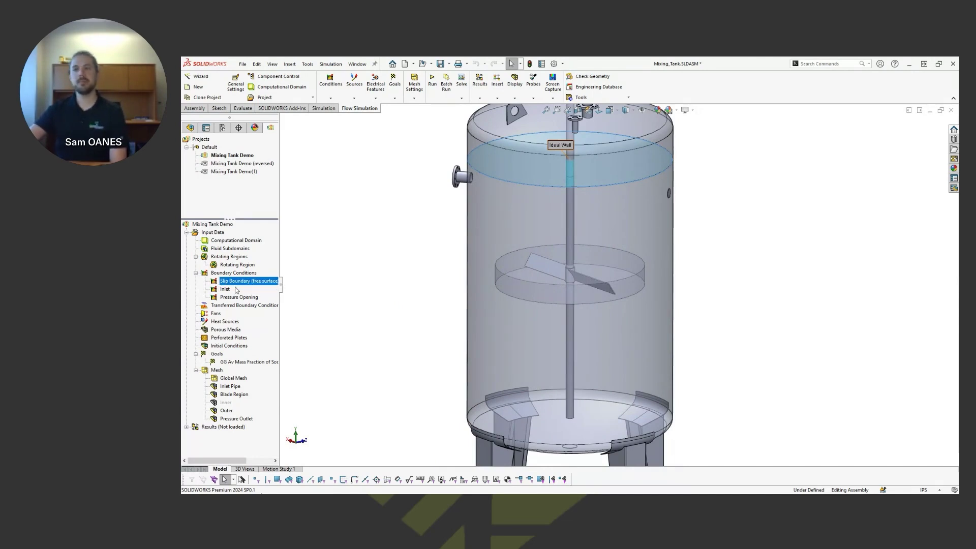
{"action": "left_click", "coordinate": [225, 289]}
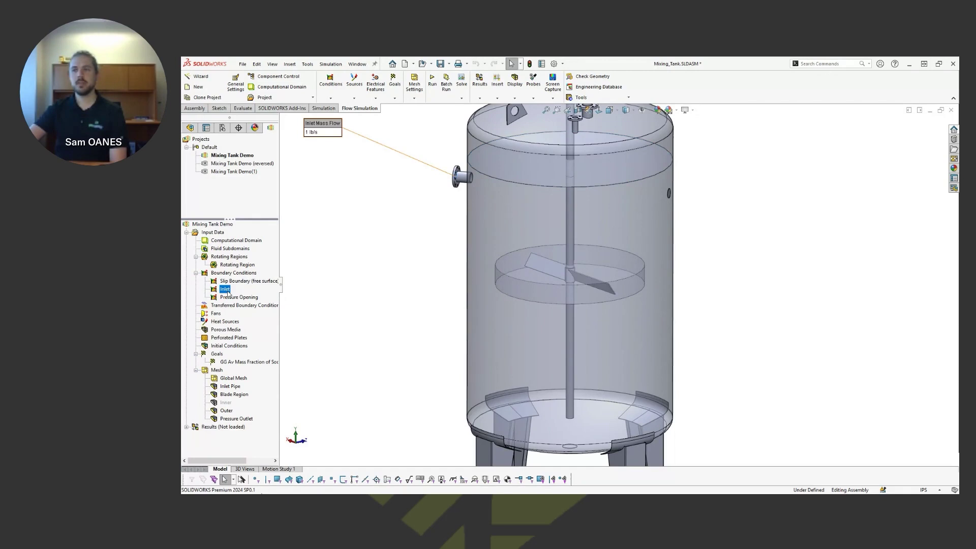
{"action": "right_click", "coordinate": [227, 293]}
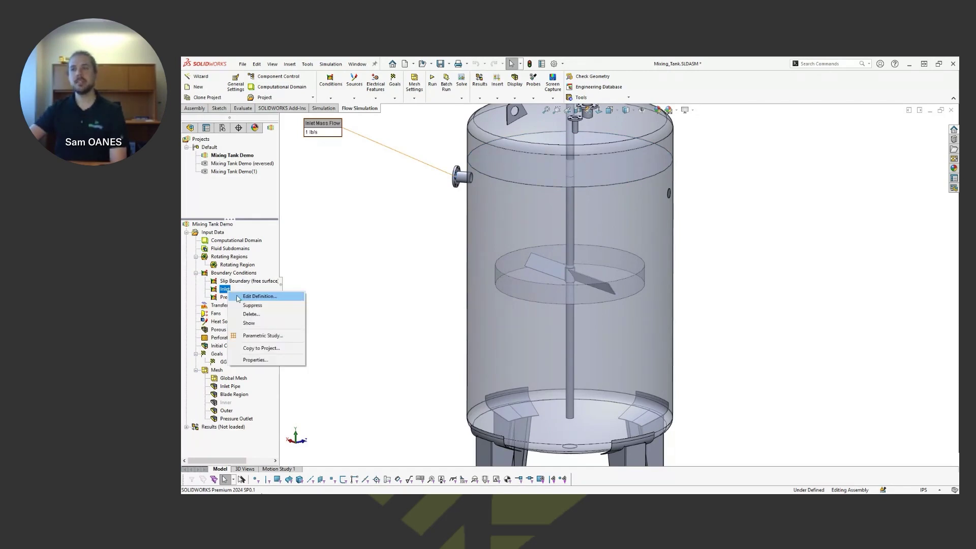
{"action": "left_click", "coordinate": [257, 295]}
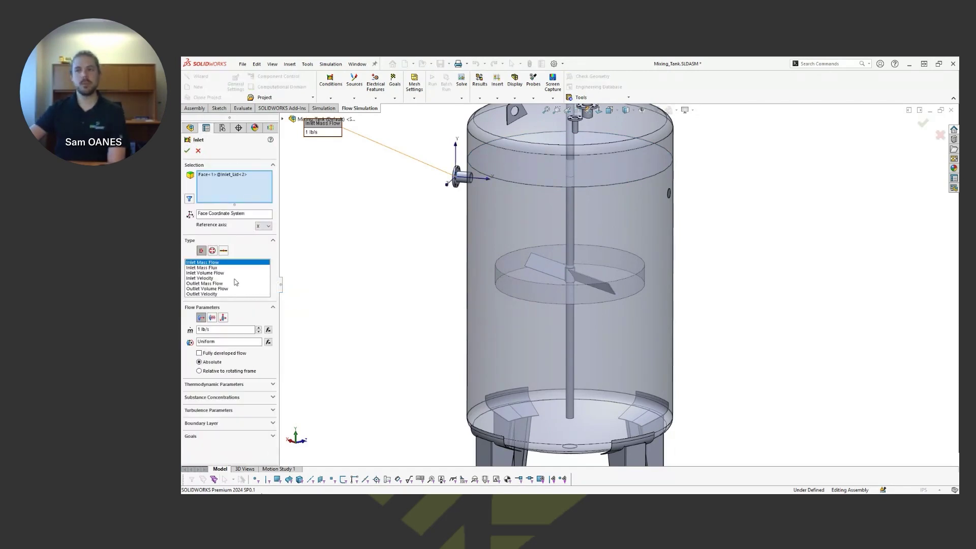
{"action": "left_click", "coordinate": [273, 397]}
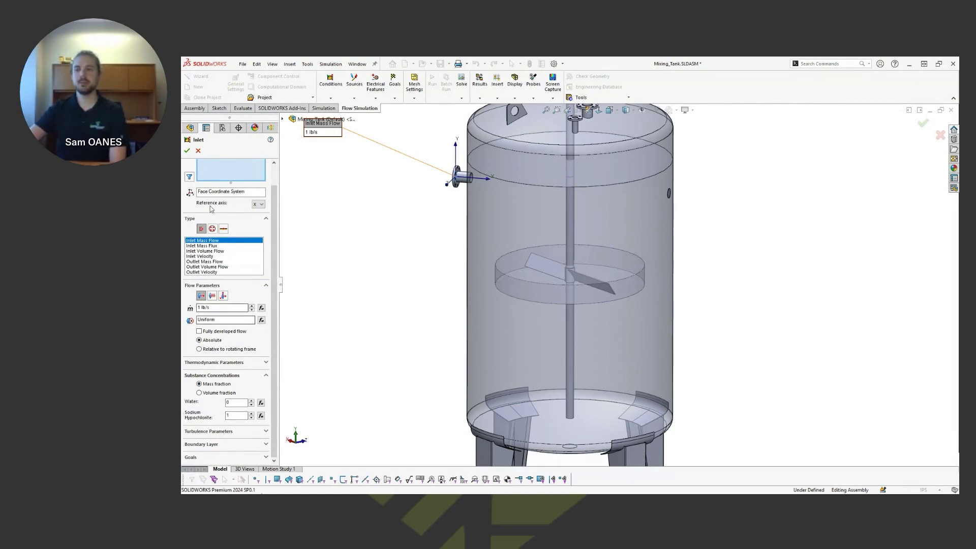
{"action": "left_click", "coordinate": [940, 135]}
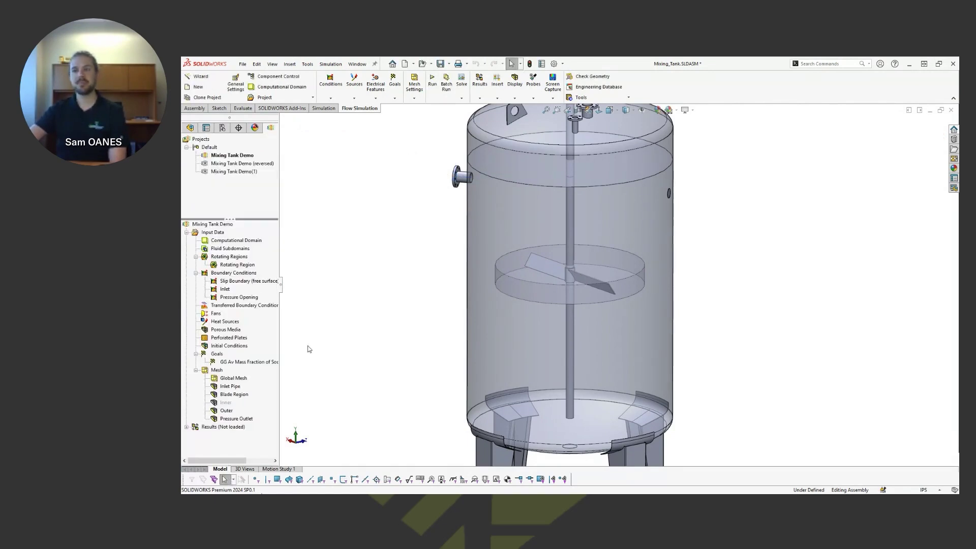
Inspect the Pressure Opening boundary condition's definition and close it without changes.
{"action": "left_click", "coordinate": [249, 299]}
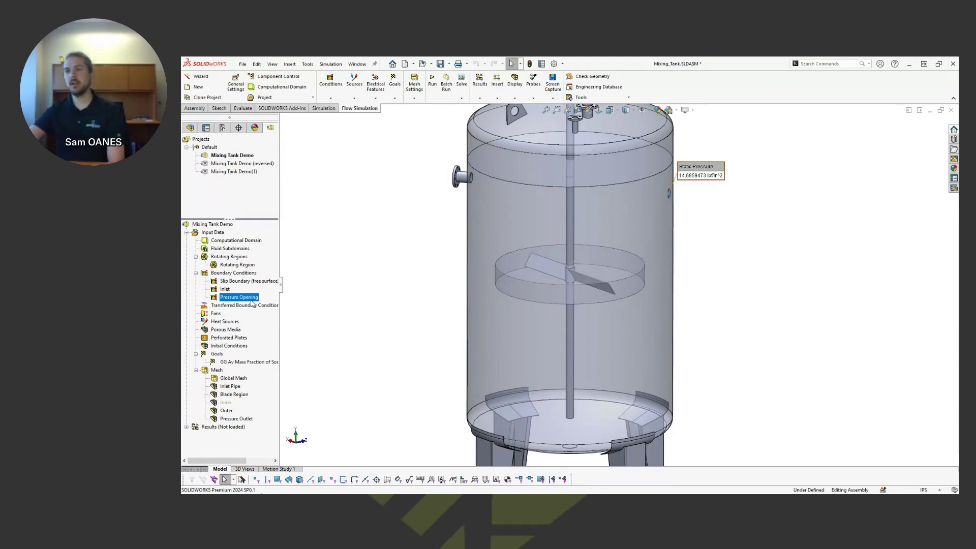
{"action": "right_click", "coordinate": [247, 299]}
{"action": "left_click", "coordinate": [257, 301]}
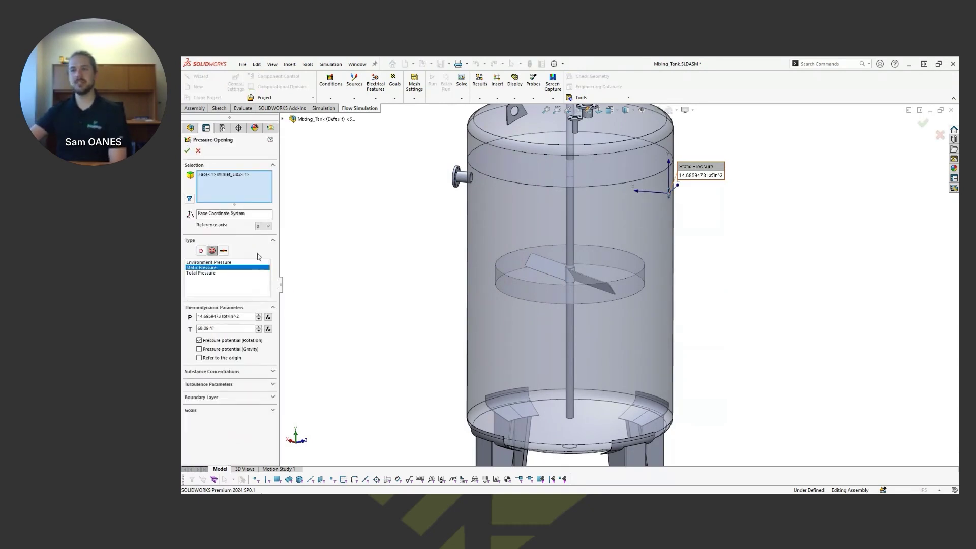
{"action": "left_click", "coordinate": [200, 152]}
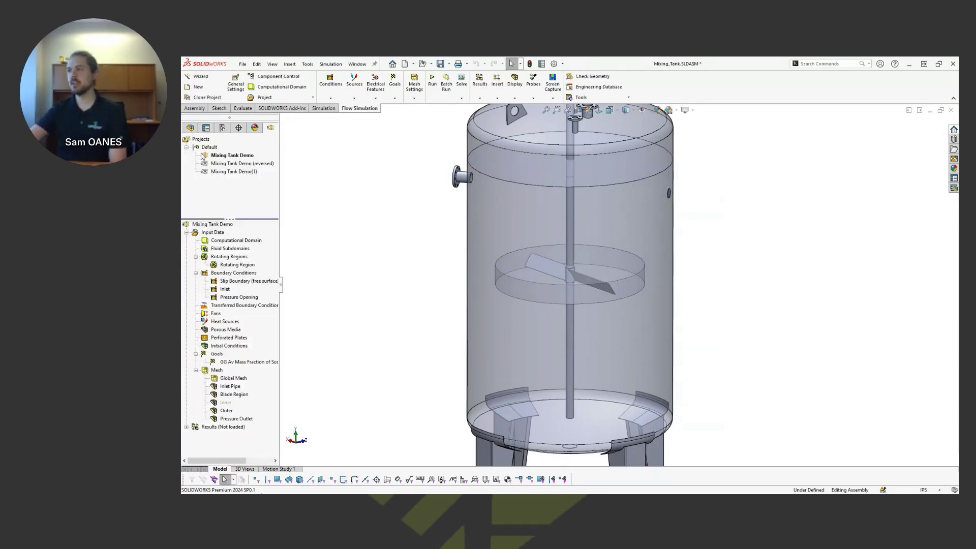
Check the average mass fraction of sodium hypochlorite goal and load the calculated results of the Mixing Tank Demo project.
{"action": "left_click", "coordinate": [249, 362]}
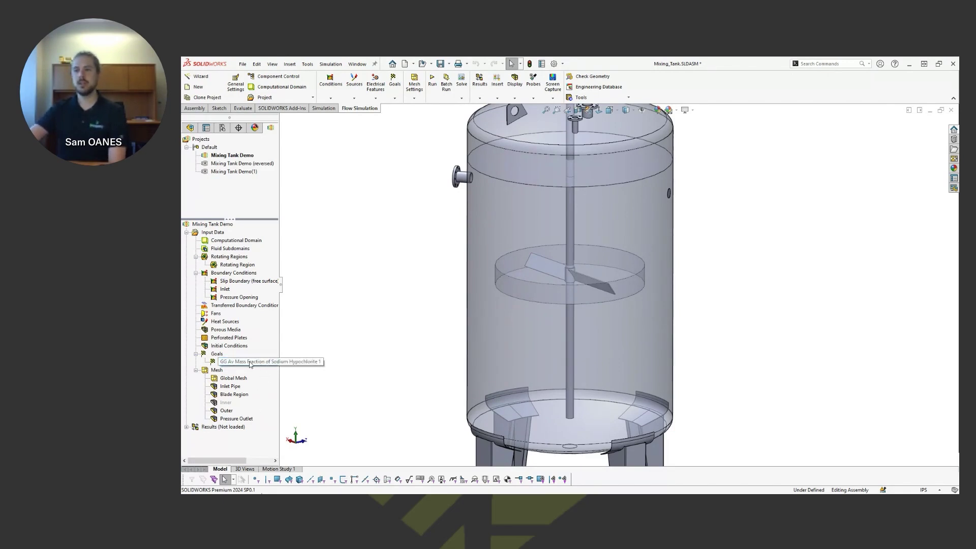
{"action": "right_click", "coordinate": [237, 430]}
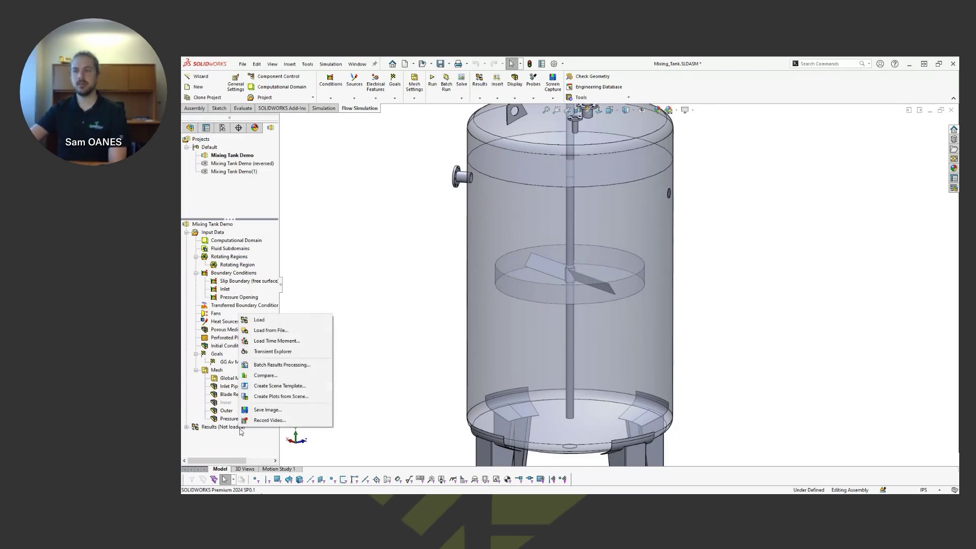
{"action": "left_click", "coordinate": [274, 318]}
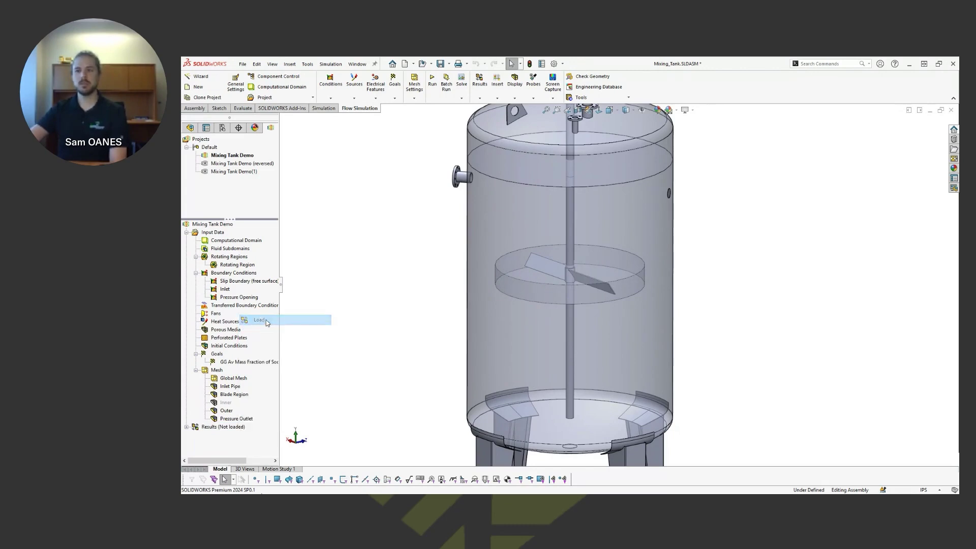
Highlight the Inlet Pipe, Blade Region, Outer and Pressure Outlet local meshes to see which parts of the tank they refine.
{"action": "left_click", "coordinate": [232, 387]}
{"action": "left_click", "coordinate": [241, 395]}
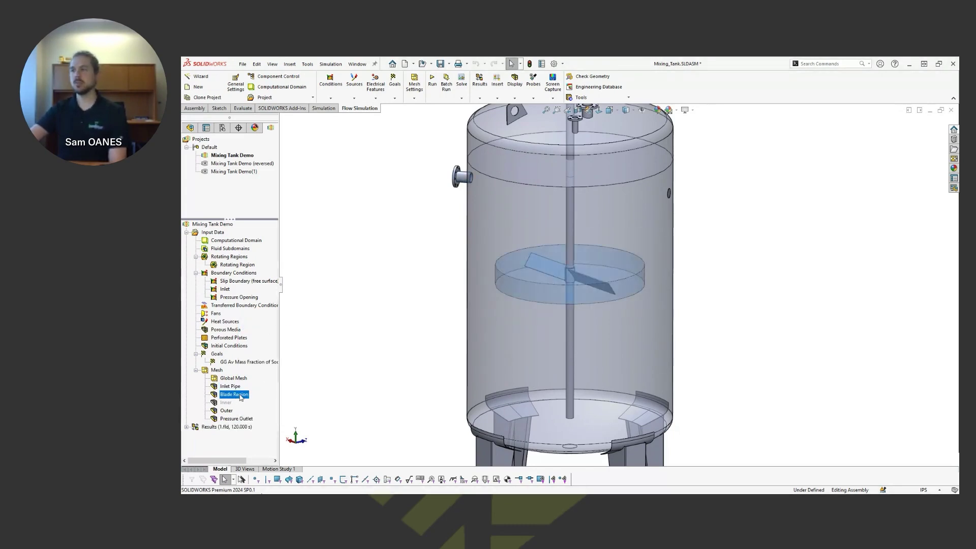
{"action": "left_click", "coordinate": [228, 411]}
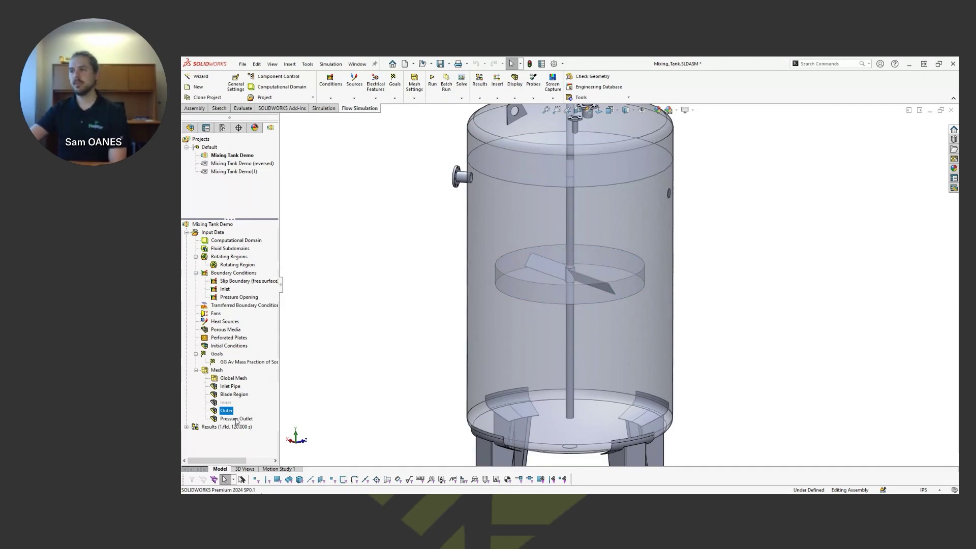
{"action": "left_click", "coordinate": [240, 419]}
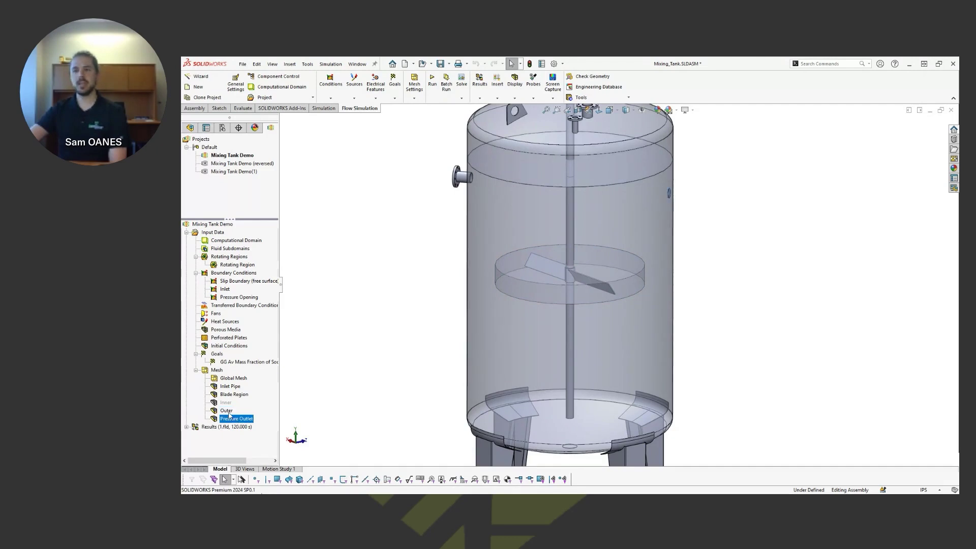
{"action": "left_click", "coordinate": [229, 412]}
{"action": "left_click", "coordinate": [233, 395]}
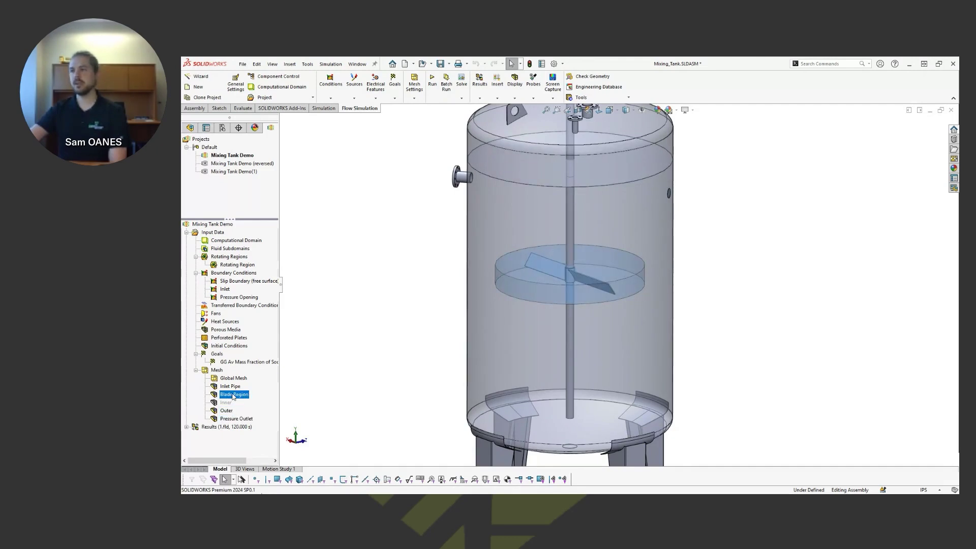
{"action": "left_click", "coordinate": [231, 387]}
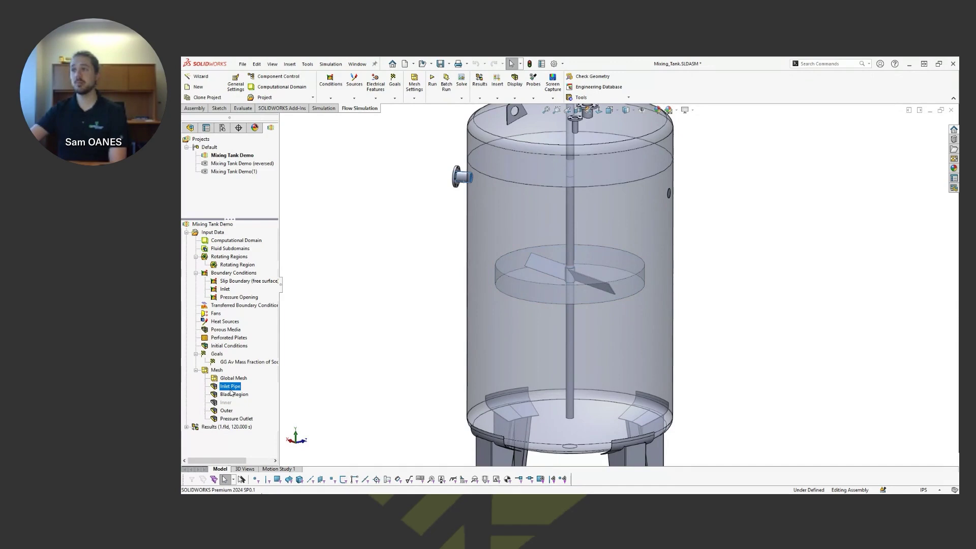
Show the Through Blade cut plot and examine its velocity contours and mesh around the mixing blades up close.
{"action": "left_click", "coordinate": [187, 427]}
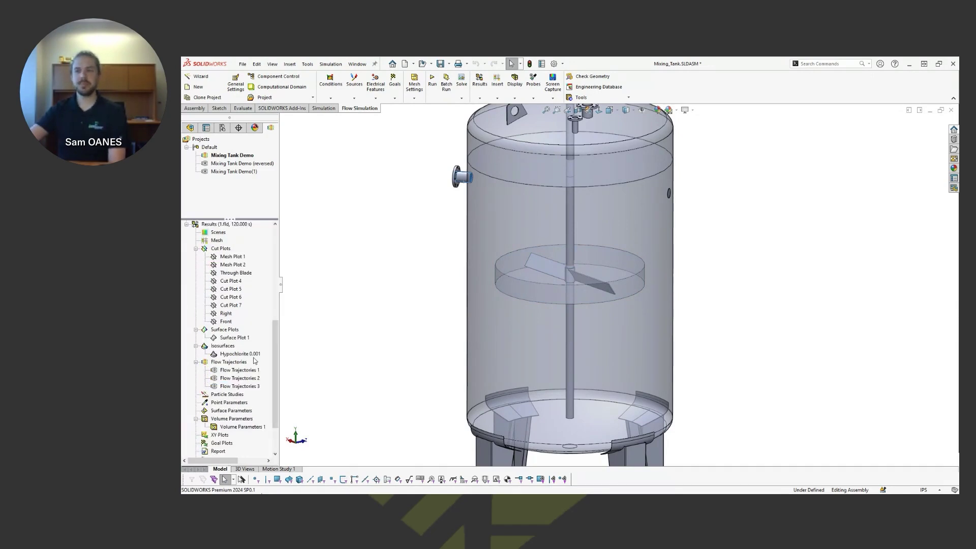
{"action": "left_click", "coordinate": [236, 273]}
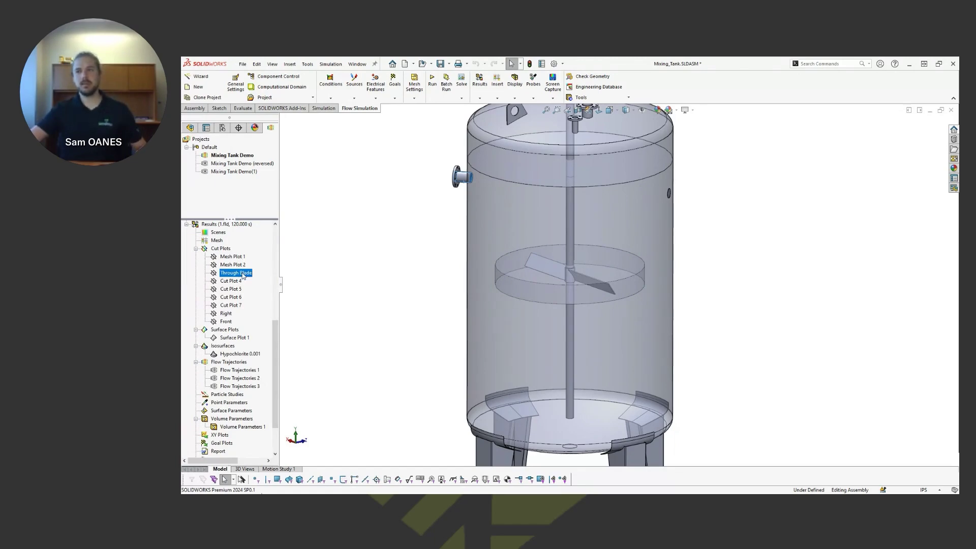
{"action": "right_click", "coordinate": [236, 273]}
{"action": "left_click", "coordinate": [285, 289]}
{"action": "left_click", "coordinate": [729, 282]}
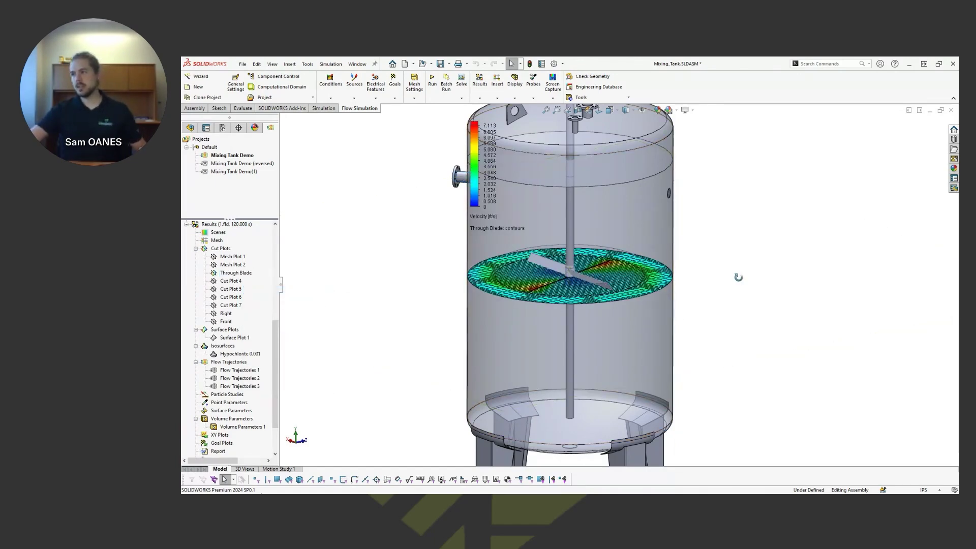
{"action": "middle_click_drag", "start_coordinate": [736, 275], "coordinate": [736, 301]}
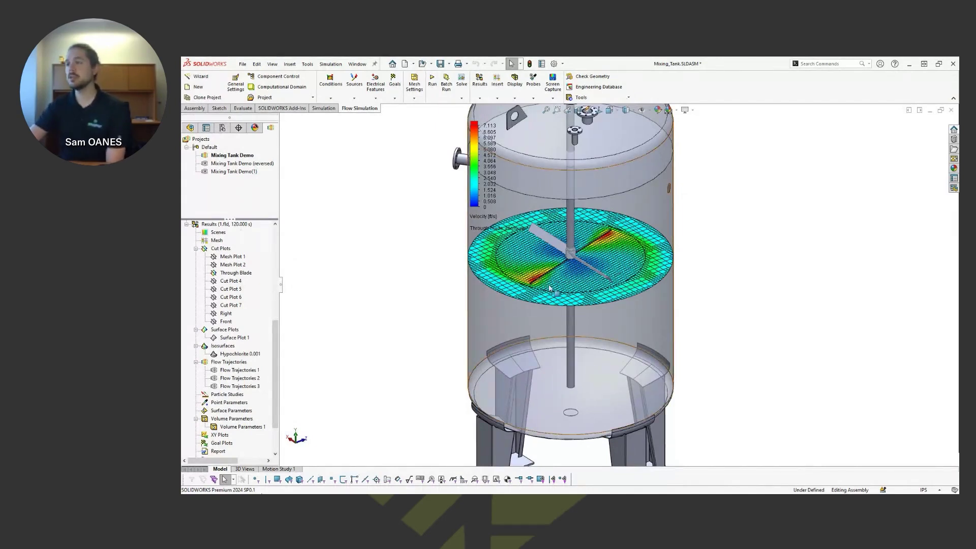
{"action": "scroll", "coordinate": [604, 260], "scroll_direction": "down", "scroll_amount": 6}
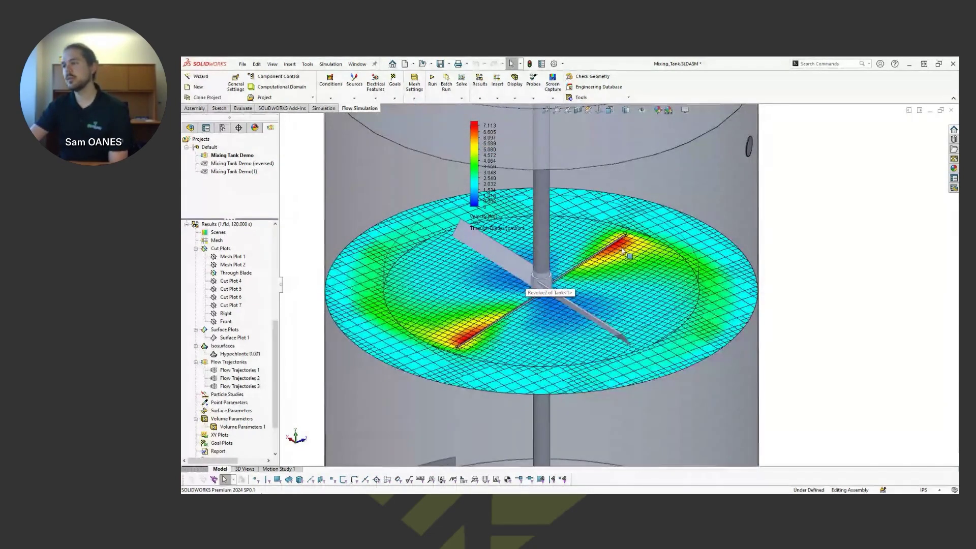
Hide the Through Blade cut plot.
{"action": "scroll", "coordinate": [614, 255], "scroll_direction": "up", "scroll_amount": 6}
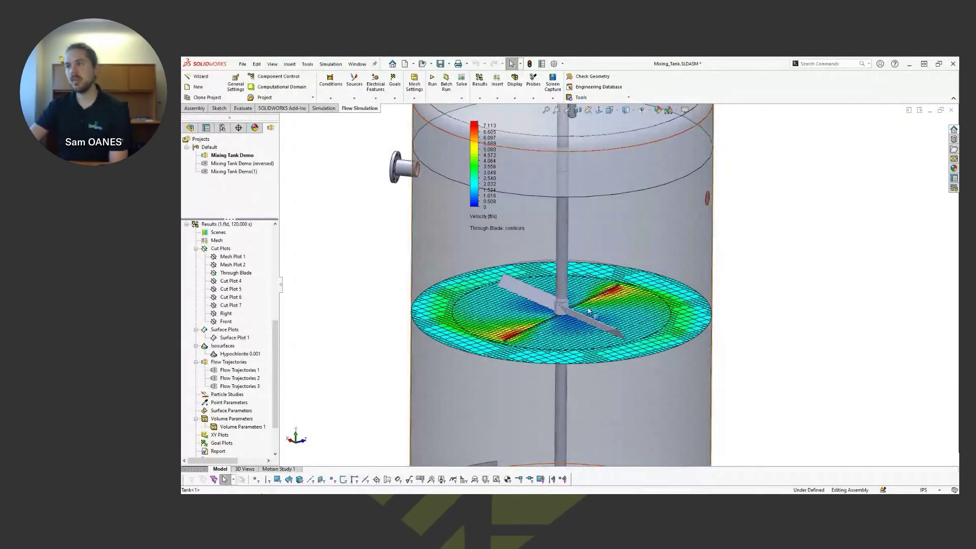
{"action": "right_click", "coordinate": [246, 275]}
{"action": "left_click", "coordinate": [254, 290]}
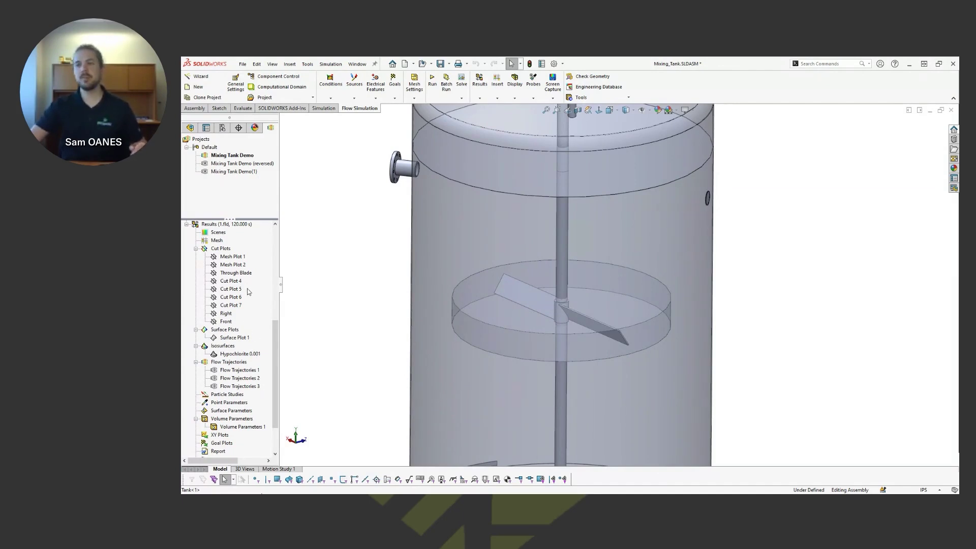
Show Cut Plots 4 to 7 together with the Right and Front cut plots, and examine their sodium hypochlorite contours across the whole tank.
{"action": "left_click", "coordinate": [237, 281]}
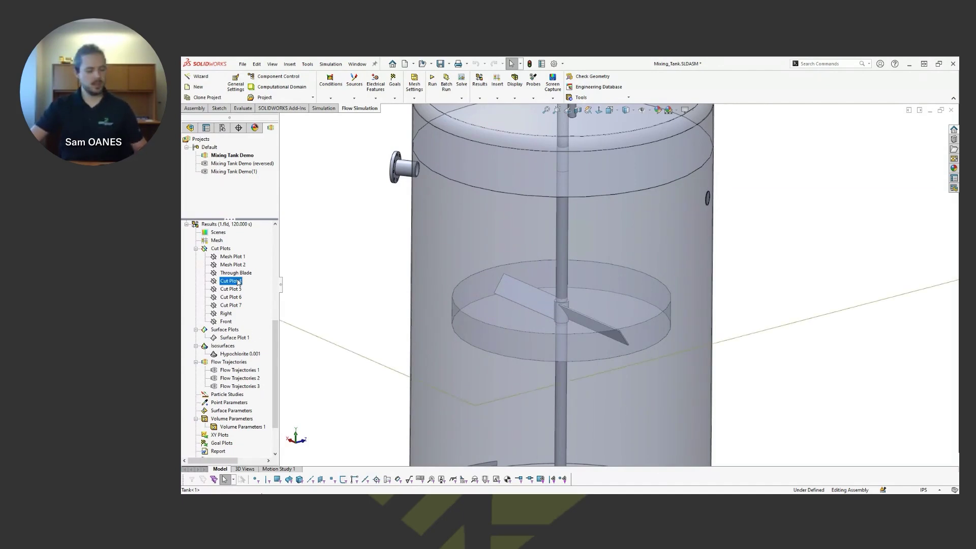
{"action": "left_click", "coordinate": [226, 322], "text": "shift"}
{"action": "right_click", "coordinate": [226, 322]}
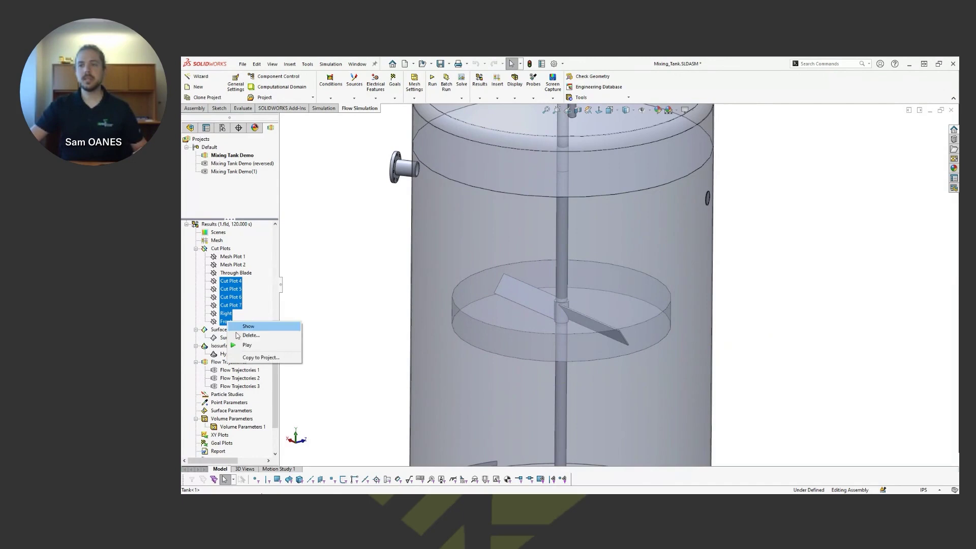
{"action": "left_click", "coordinate": [256, 326]}
{"action": "key", "text": "f"}
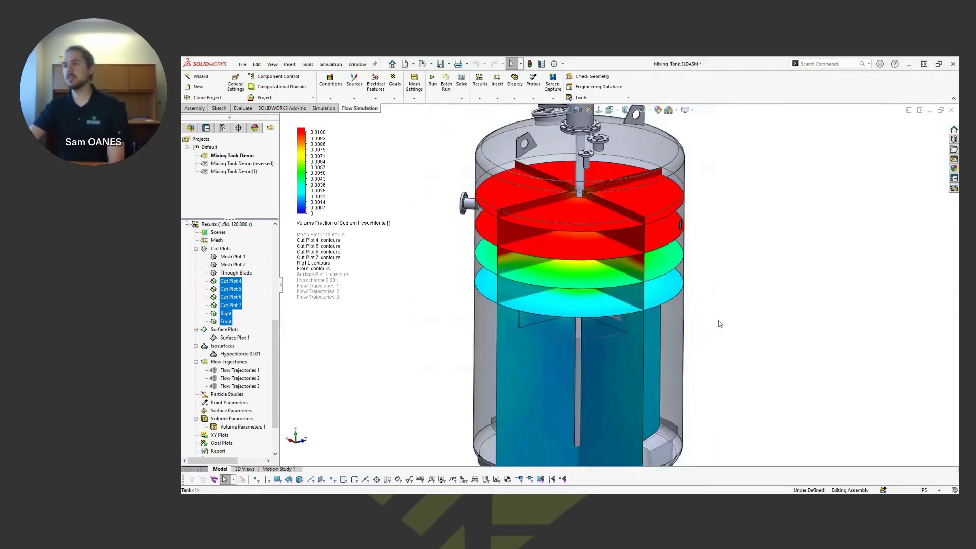
{"action": "middle_click_drag", "start_coordinate": [689, 307], "coordinate": [687, 309]}
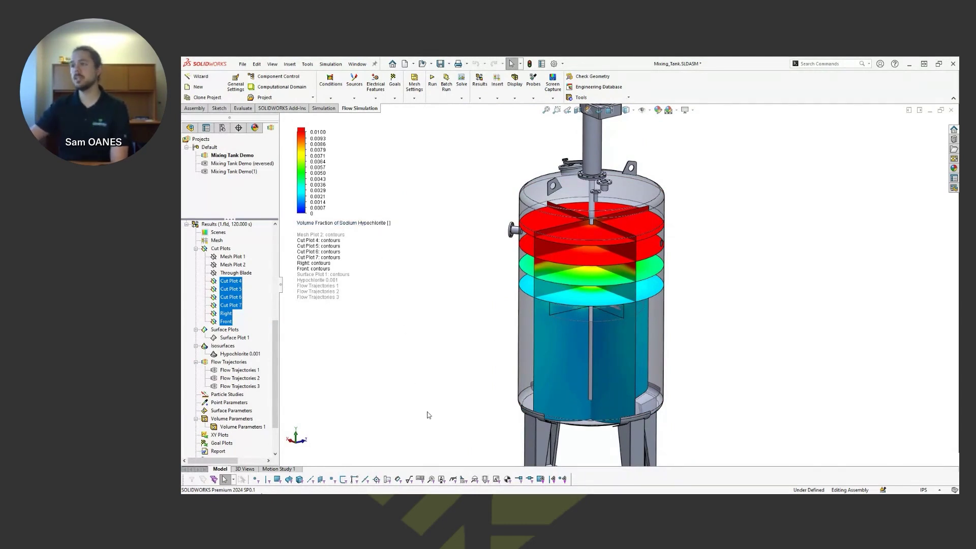
{"action": "middle_click_drag", "start_coordinate": [620, 396], "coordinate": [607, 331]}
{"action": "scroll", "coordinate": [623, 361], "scroll_direction": "up", "scroll_amount": 2}
{"action": "scroll", "coordinate": [602, 311], "scroll_direction": "down", "scroll_amount": 1}
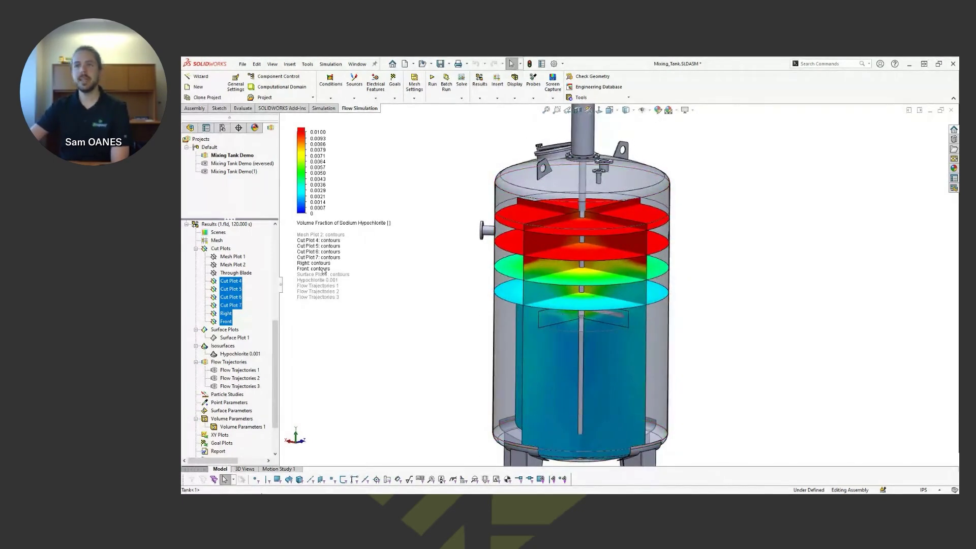
Open the Transient Explorer and scrub the cut plots from the start of the run through to about 115 s.
{"action": "right_click", "coordinate": [239, 223]}
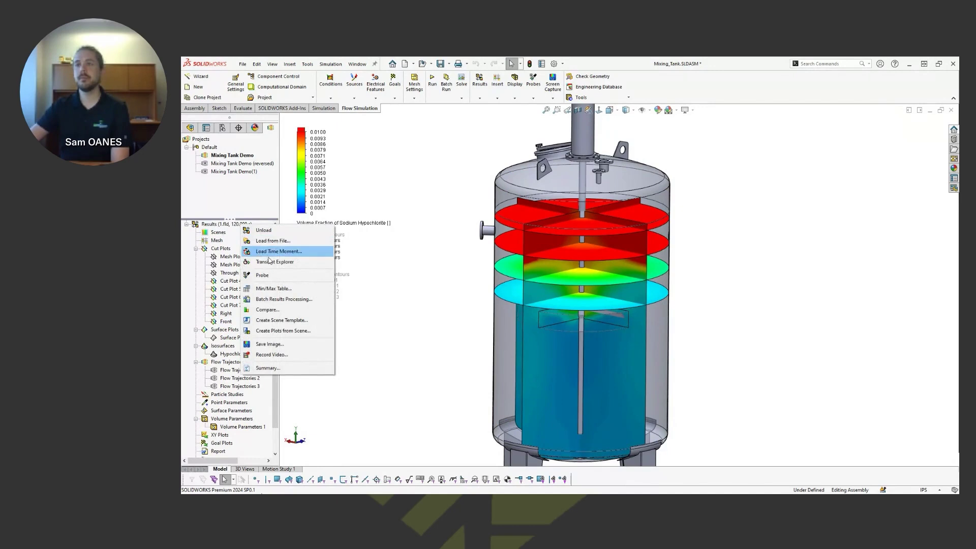
{"action": "left_click", "coordinate": [275, 261]}
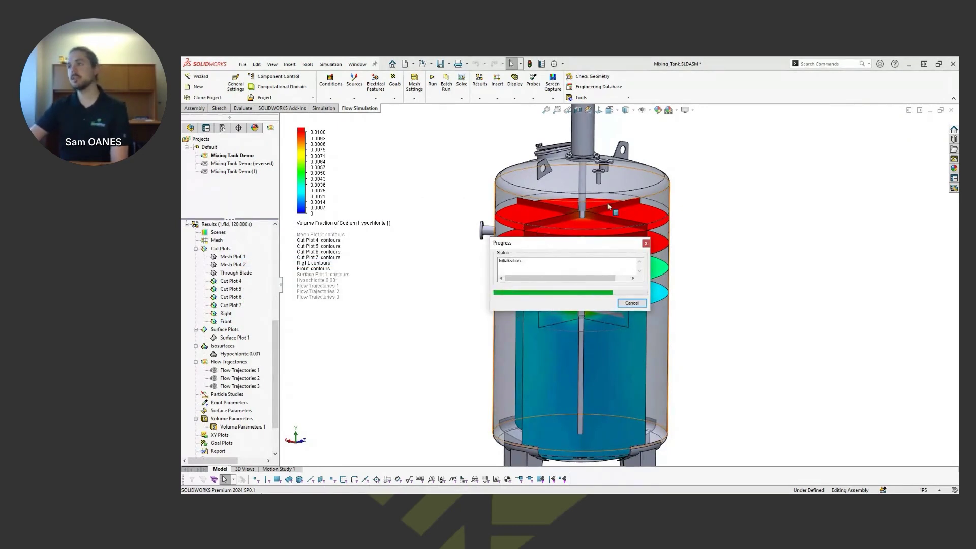
{"action": "left_click_drag", "start_coordinate": [732, 144], "coordinate": [459, 142]}
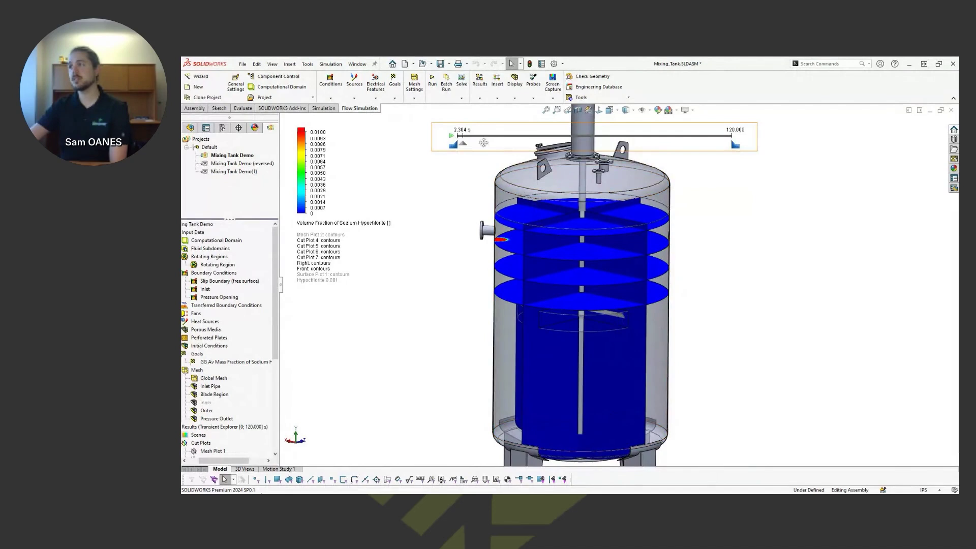
{"action": "left_click_drag", "start_coordinate": [463, 147], "coordinate": [475, 146]}
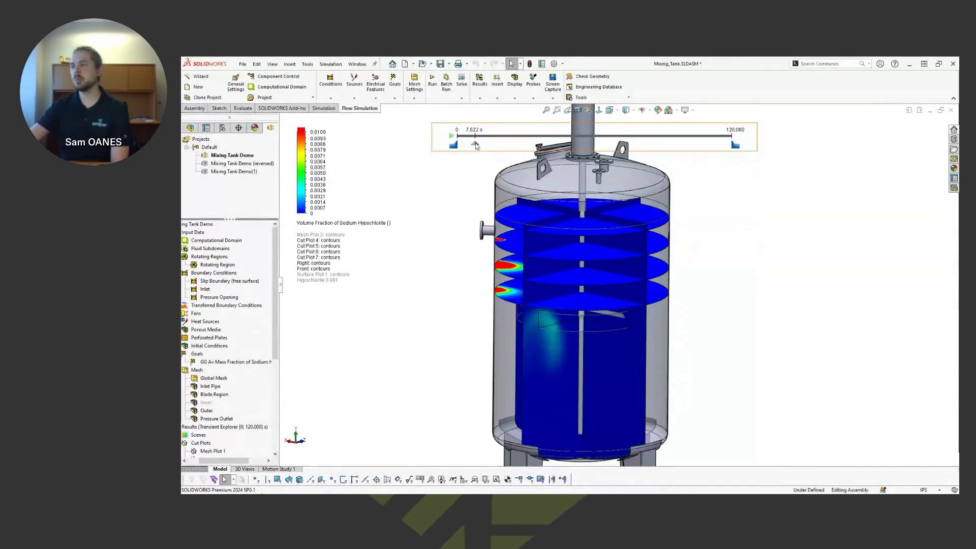
{"action": "left_click_drag", "start_coordinate": [475, 145], "coordinate": [724, 149]}
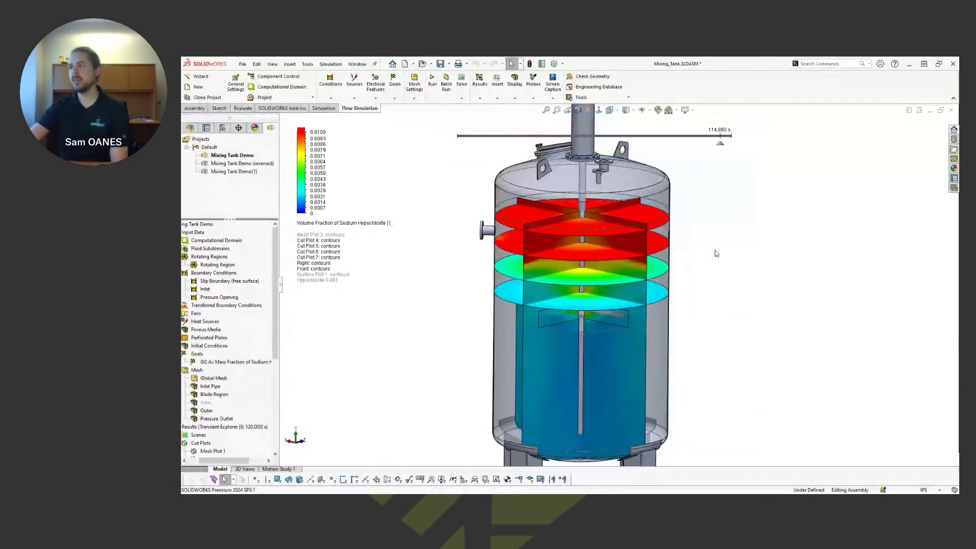
Examine the cut plots from the side and play back their sodium hypochlorite volume fraction over time.
{"action": "middle_click_drag", "start_coordinate": [710, 318], "coordinate": [712, 294]}
{"action": "key", "text": "Escape"}
{"action": "scroll", "coordinate": [575, 241], "scroll_direction": "down", "scroll_amount": 2}
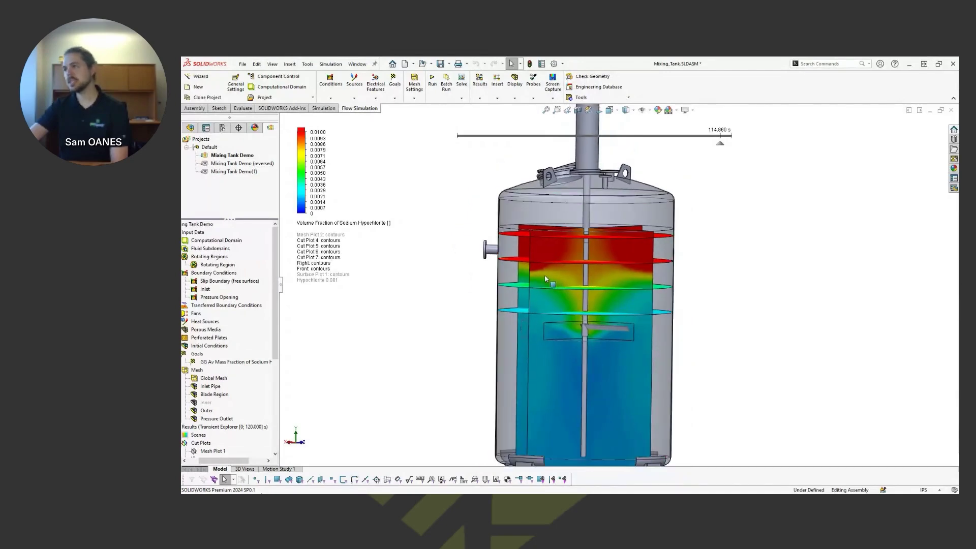
{"action": "middle_click_drag", "start_coordinate": [544, 275], "coordinate": [547, 304]}
{"action": "scroll", "coordinate": [550, 321], "scroll_direction": "up", "scroll_amount": 3}
{"action": "left_click", "coordinate": [452, 136]}
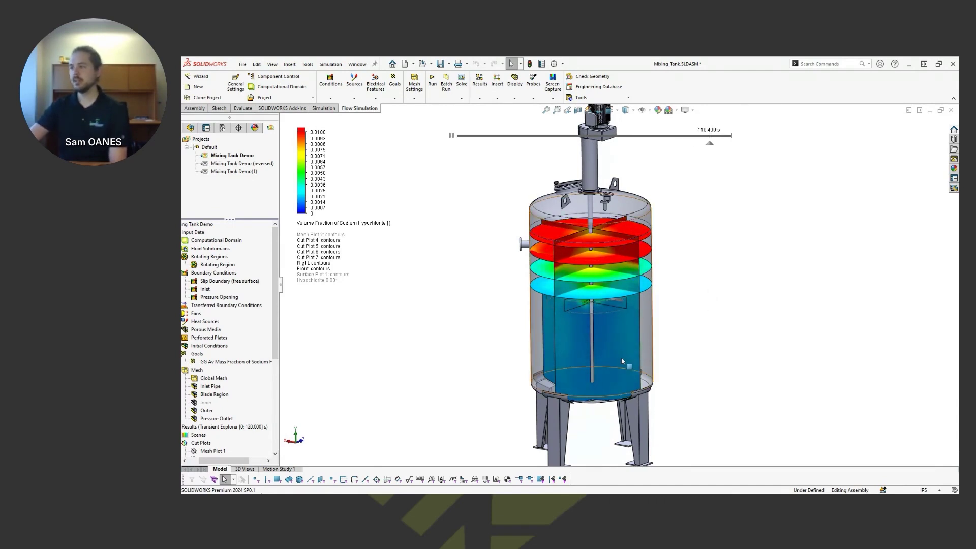
{"action": "scroll", "coordinate": [616, 356], "scroll_direction": "down", "scroll_amount": 2}
{"action": "scroll", "coordinate": [615, 349], "scroll_direction": "down", "scroll_amount": 2}
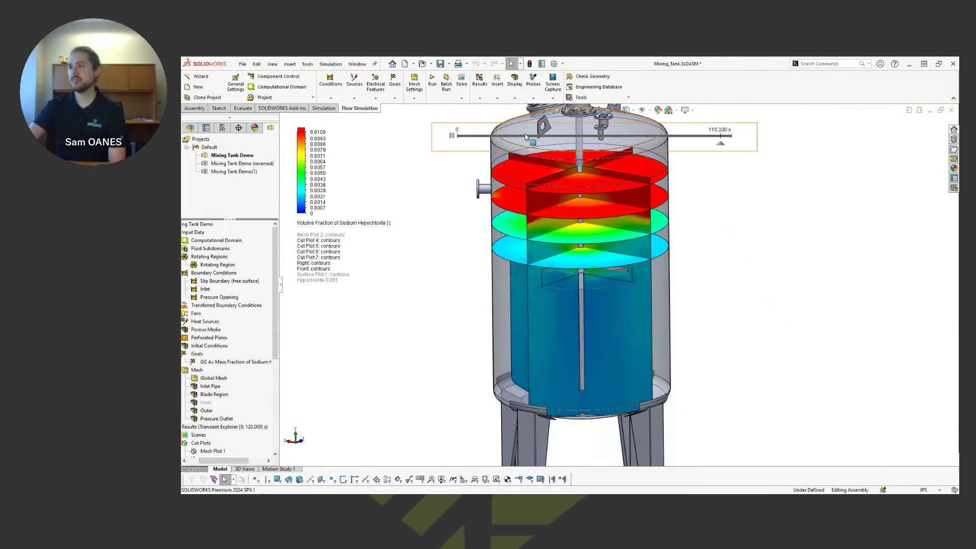
{"action": "left_click", "coordinate": [462, 136]}
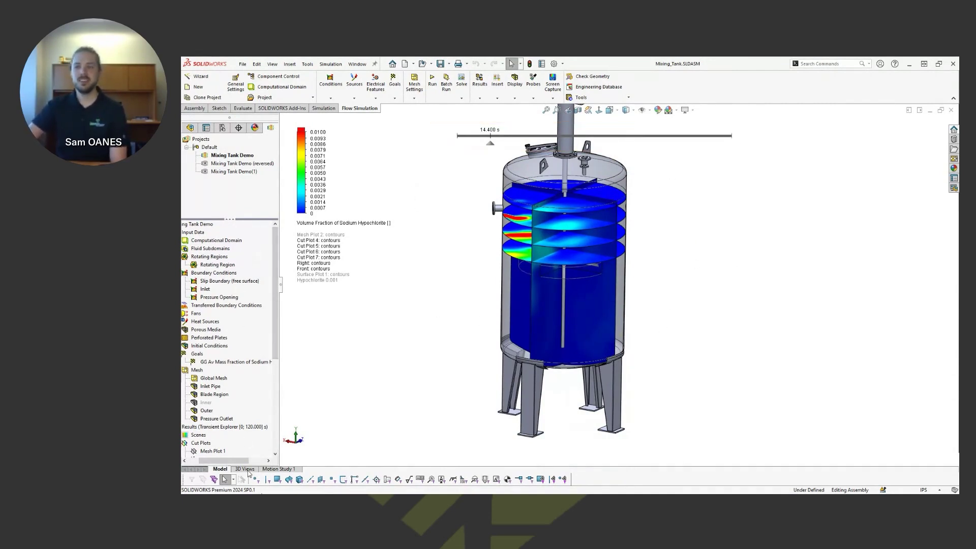
Exit the Transient Explorer and hide all cut plots.
{"action": "left_click_drag", "start_coordinate": [236, 460], "coordinate": [220, 461]}
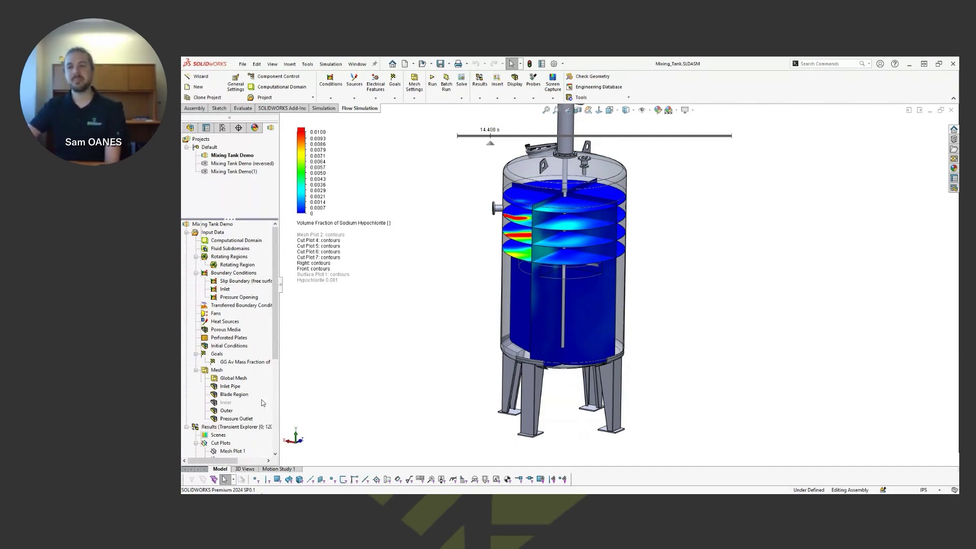
{"action": "scroll", "coordinate": [263, 402], "scroll_direction": "down", "scroll_amount": 7}
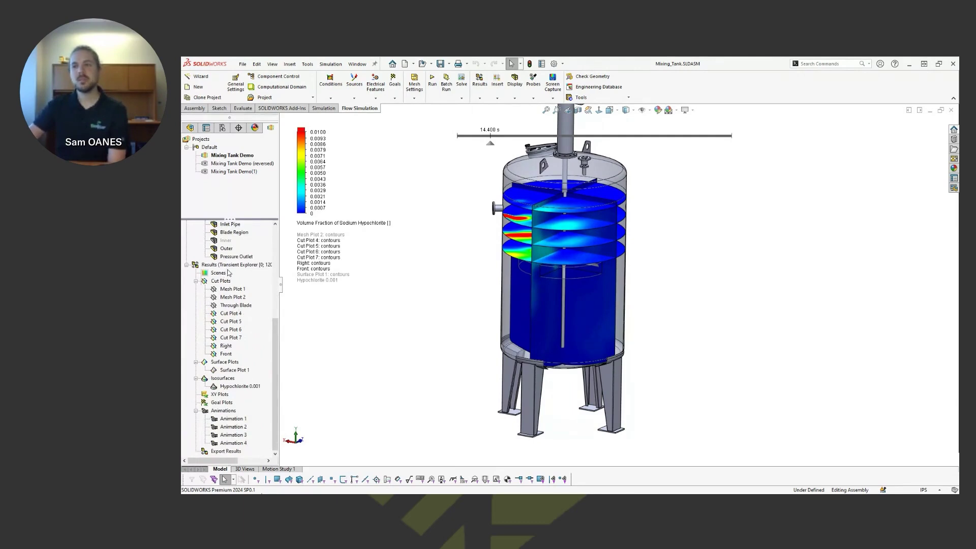
{"action": "right_click", "coordinate": [228, 273]}
{"action": "left_click", "coordinate": [319, 335]}
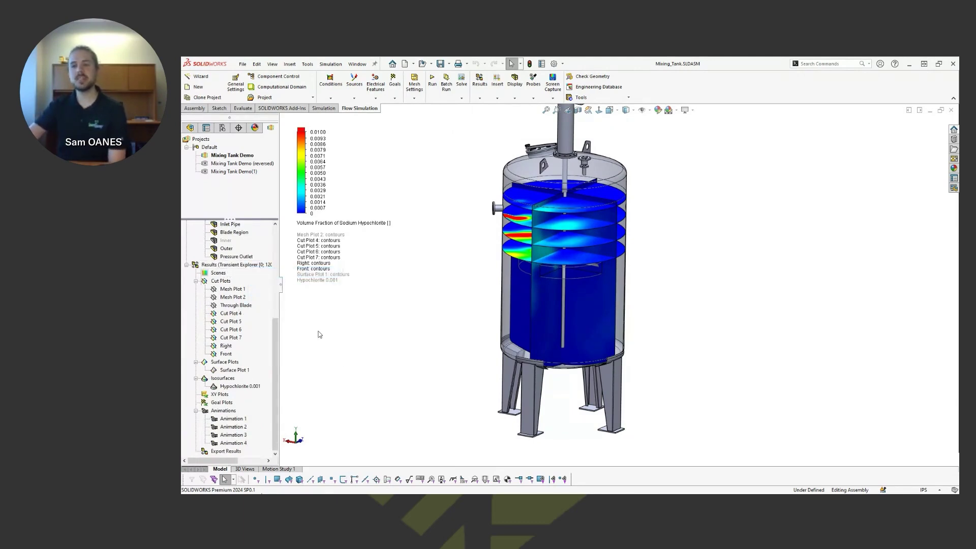
{"action": "scroll", "coordinate": [255, 324], "scroll_direction": "down", "scroll_amount": 8}
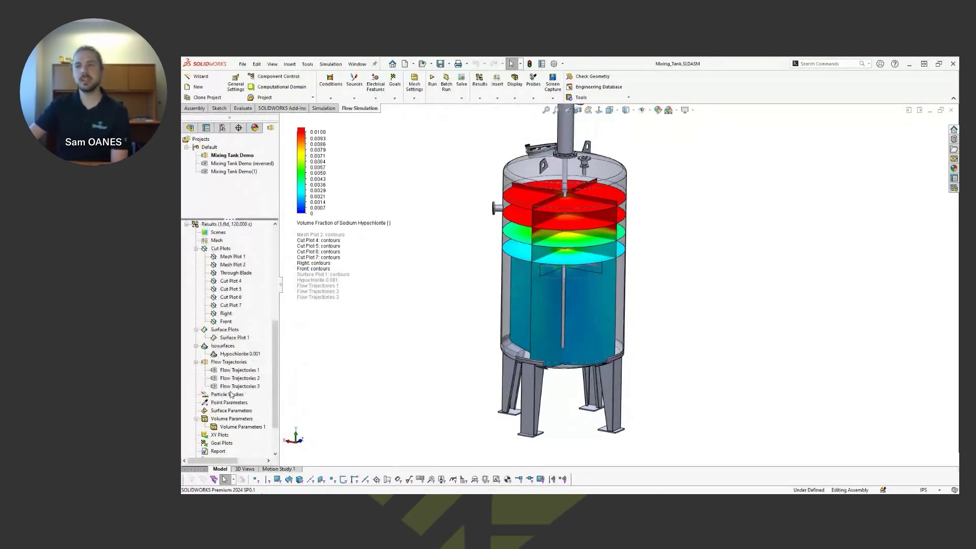
{"action": "right_click", "coordinate": [216, 250]}
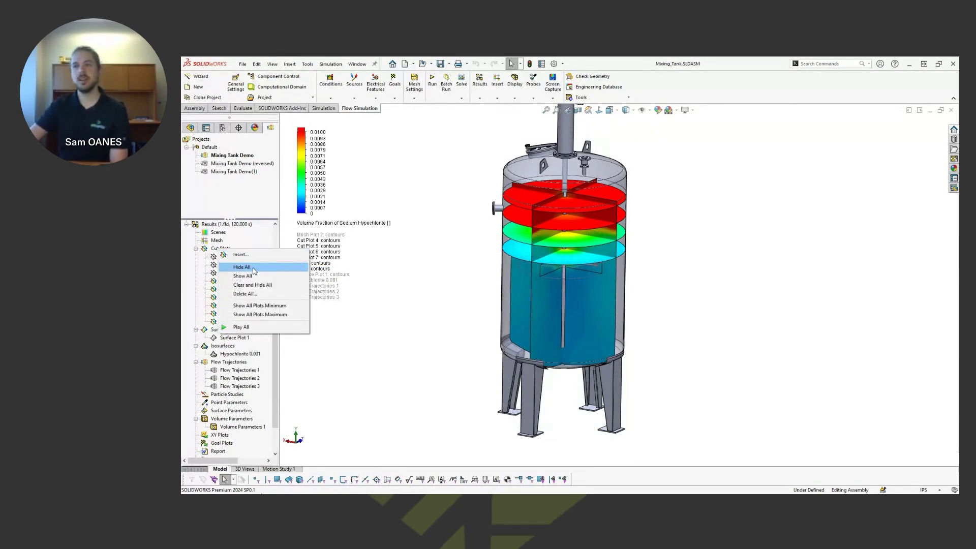
{"action": "left_click", "coordinate": [255, 270]}
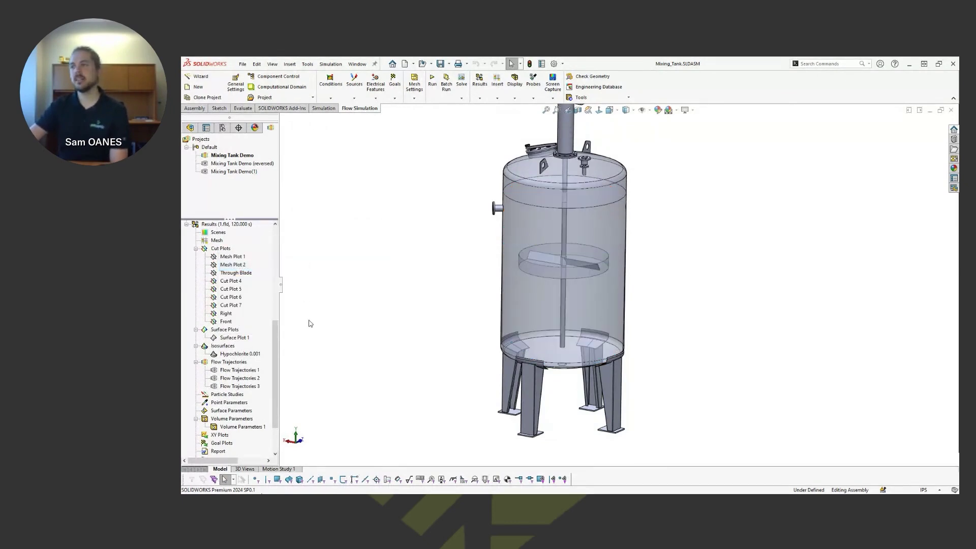
Show Surface Plot 1 and play back its sodium hypochlorite contours over time in the Transient Explorer.
{"action": "right_click", "coordinate": [234, 337]}
{"action": "left_click", "coordinate": [248, 353]}
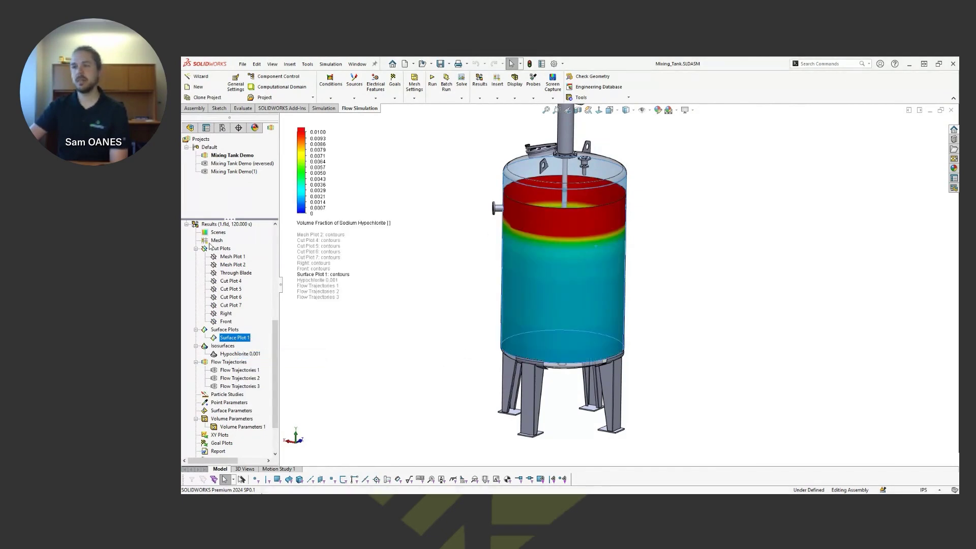
{"action": "scroll", "coordinate": [209, 245], "scroll_direction": "up", "scroll_amount": 1}
{"action": "right_click", "coordinate": [228, 248]}
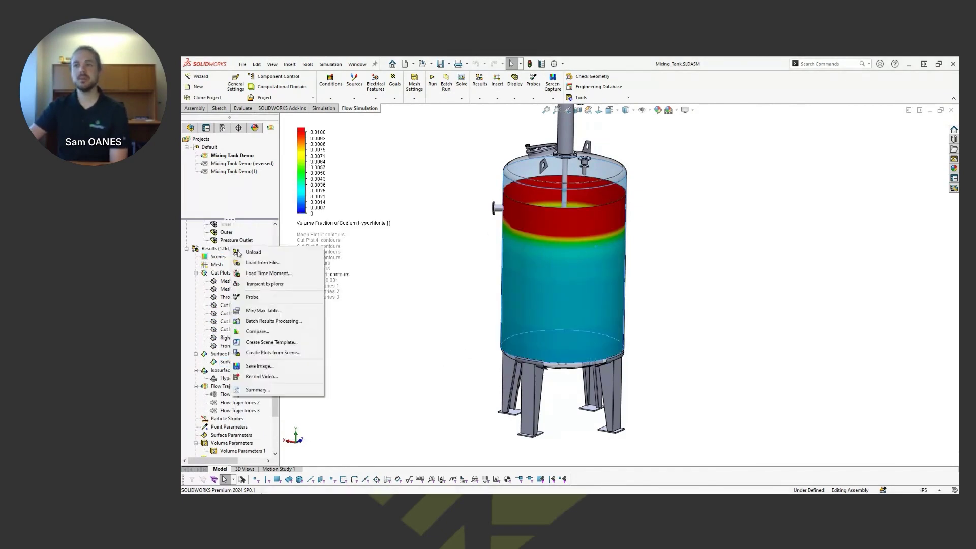
{"action": "left_click", "coordinate": [278, 284]}
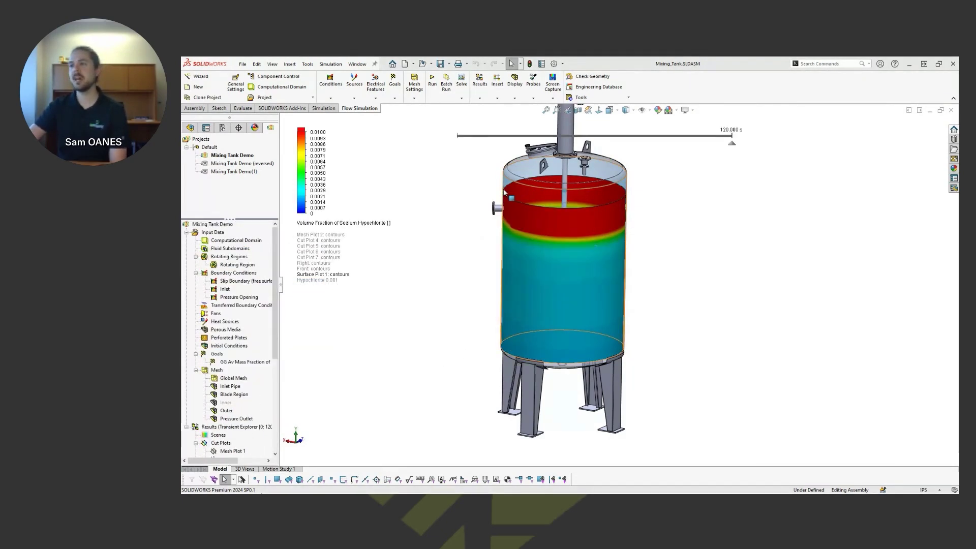
{"action": "left_click", "coordinate": [452, 136]}
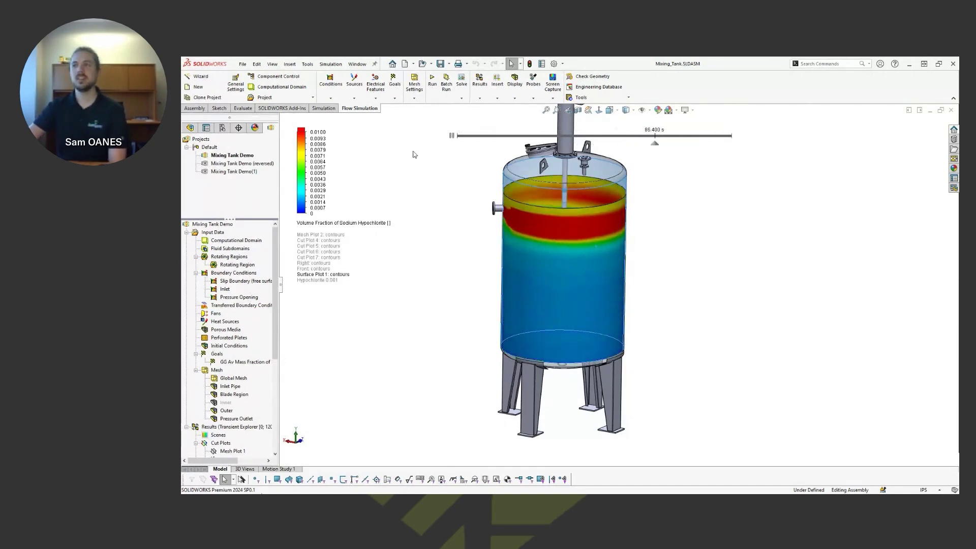
Exit the Transient Explorer and hide Surface Plot 1.
{"action": "scroll", "coordinate": [230, 380], "scroll_direction": "down", "scroll_amount": 2}
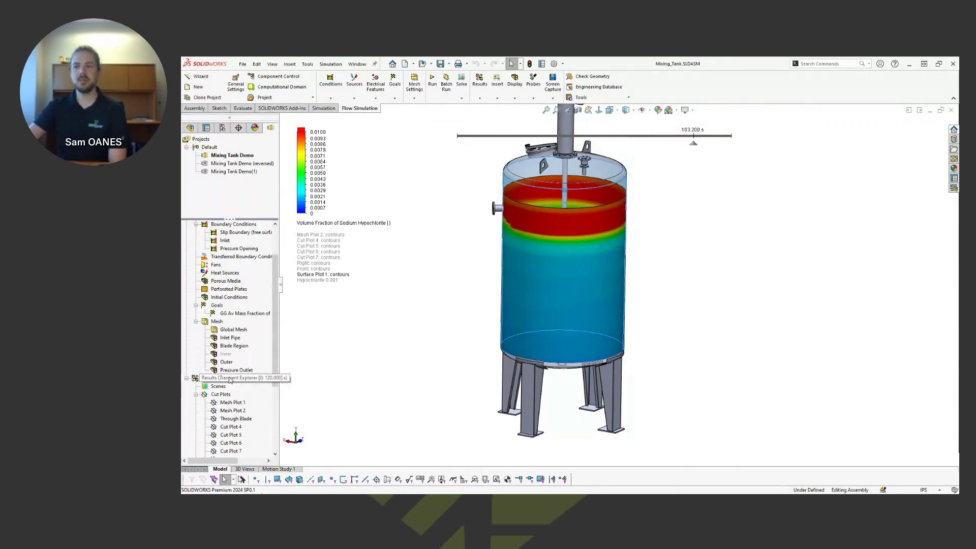
{"action": "right_click", "coordinate": [230, 380]}
{"action": "left_click", "coordinate": [258, 385]}
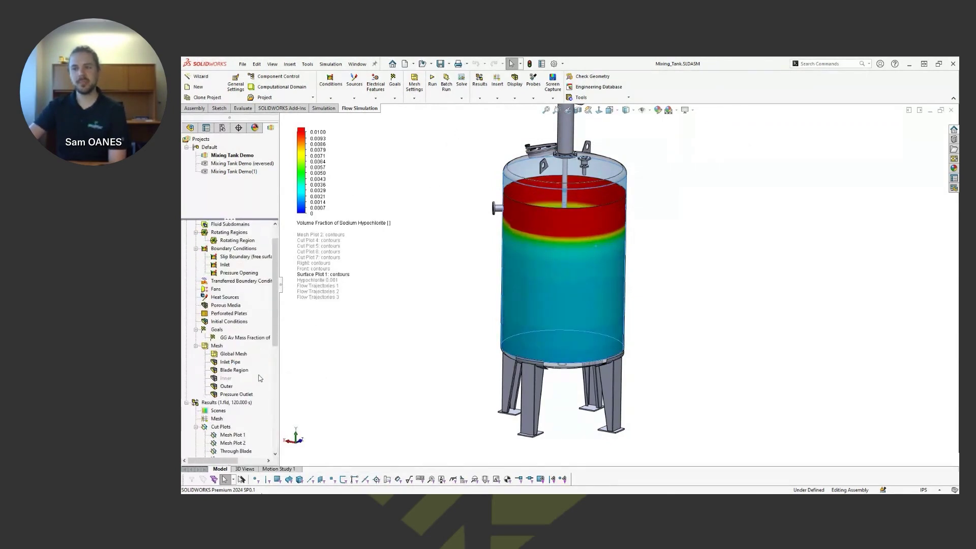
{"action": "scroll", "coordinate": [259, 377], "scroll_direction": "down", "scroll_amount": 6}
{"action": "right_click", "coordinate": [241, 370]}
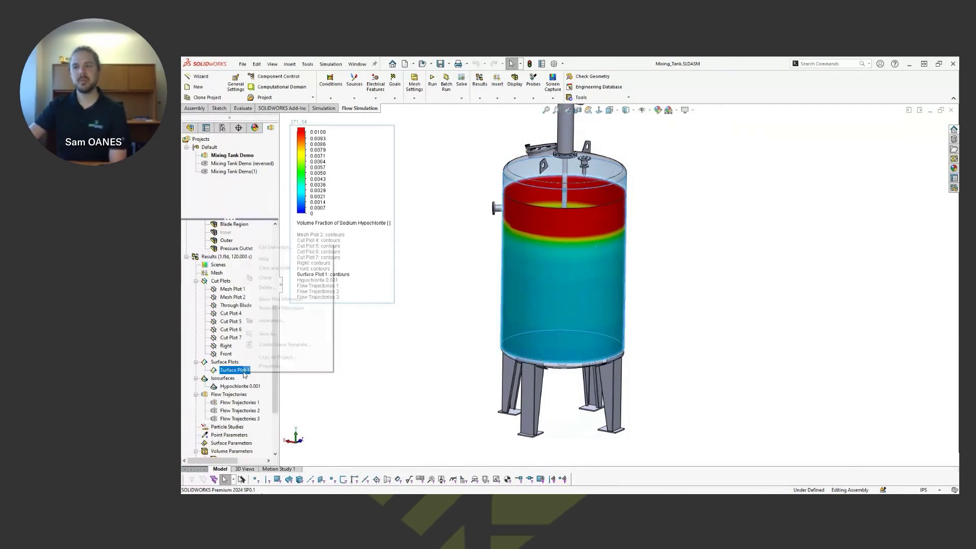
{"action": "left_click", "coordinate": [265, 259]}
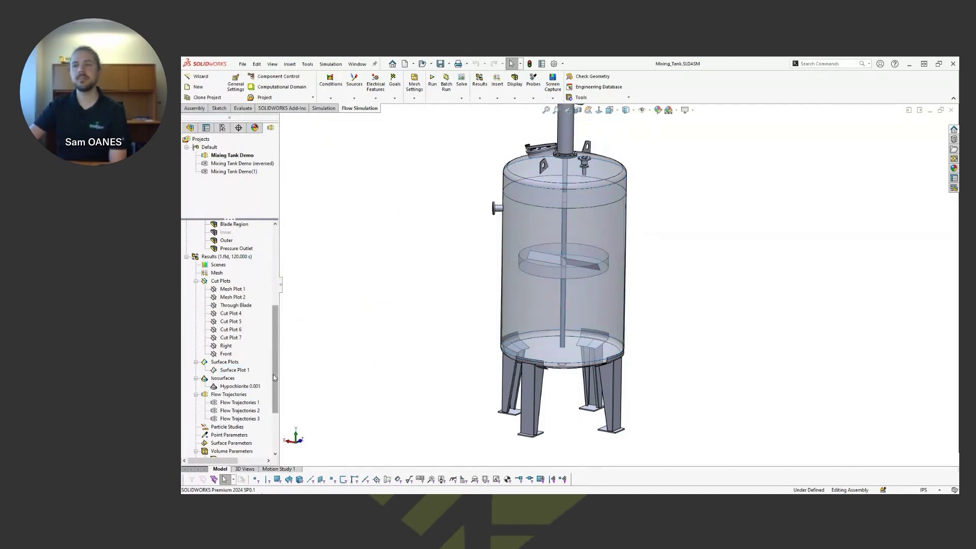
Show the Hypochlorite 0.001 isosurface and examine its shape above the mixing blades up close.
{"action": "right_click", "coordinate": [256, 386]}
{"action": "left_click", "coordinate": [293, 405]}
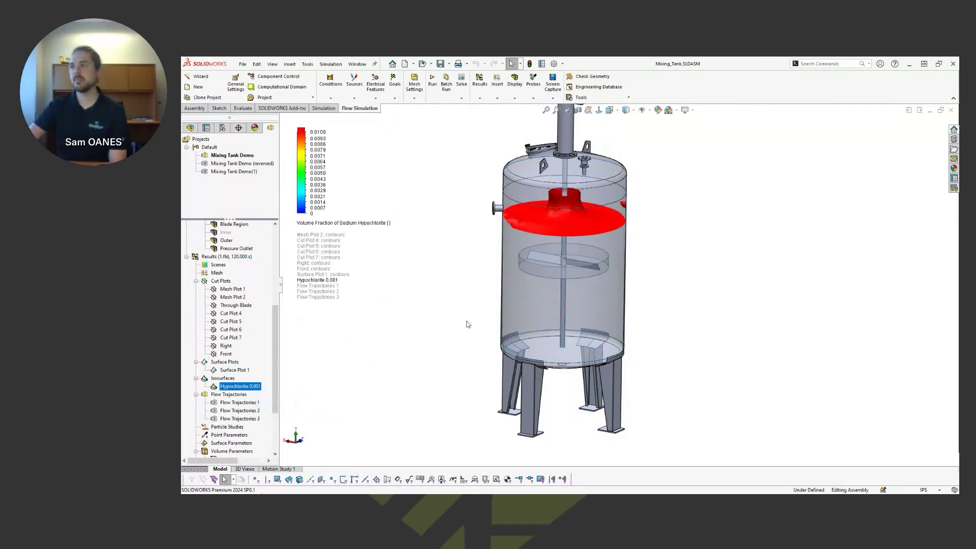
{"action": "scroll", "coordinate": [586, 212], "scroll_direction": "down", "scroll_amount": 2}
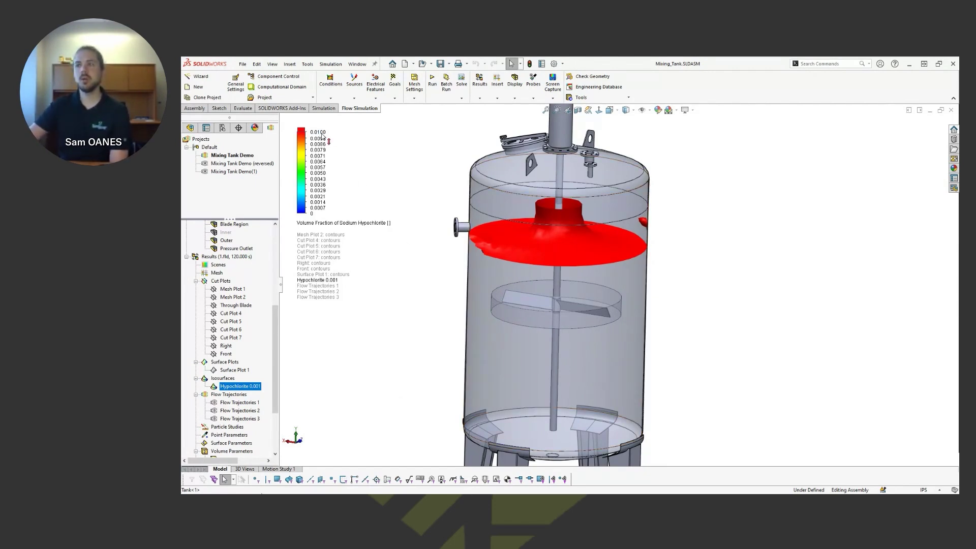
{"action": "scroll", "coordinate": [549, 251], "scroll_direction": "down", "scroll_amount": 3}
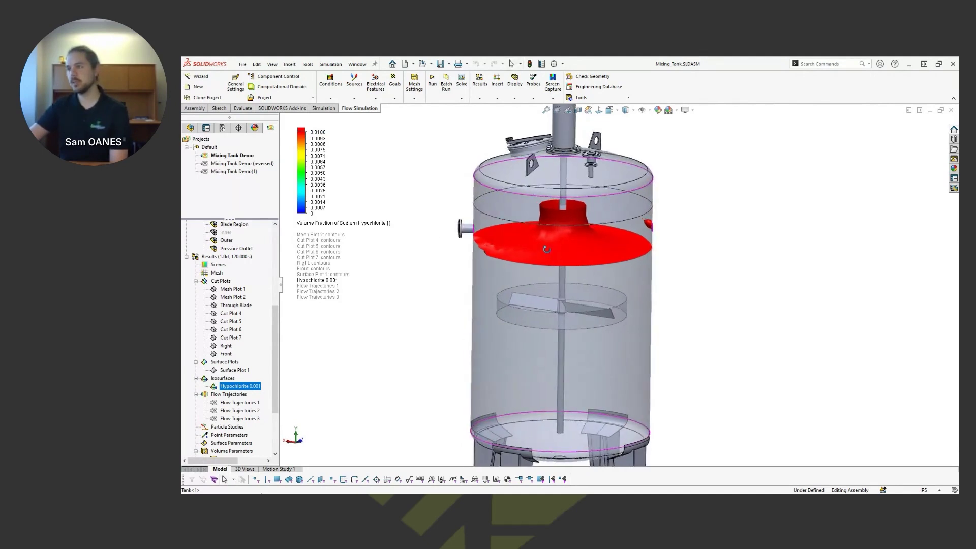
{"action": "middle_click_drag", "start_coordinate": [547, 238], "coordinate": [519, 233]}
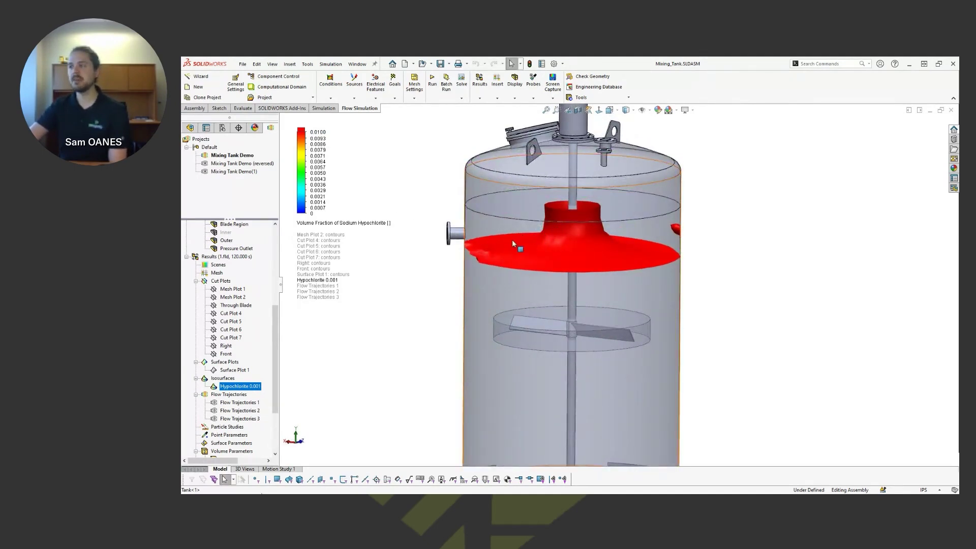
{"action": "middle_click_drag", "start_coordinate": [539, 249], "coordinate": [458, 293]}
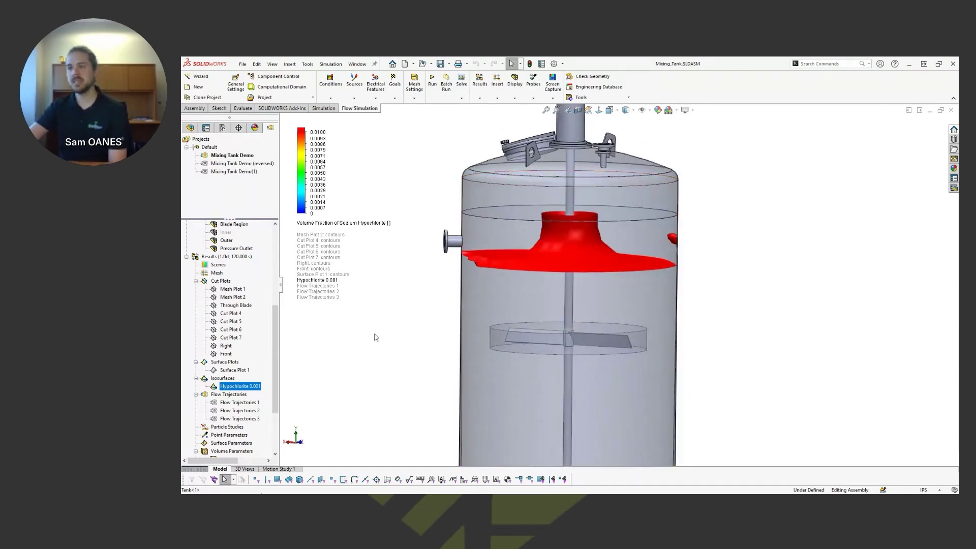
Load the results at the 60 s time moment and inspect the Hypochlorite 0.001 isosurface from an angled view.
{"action": "right_click", "coordinate": [247, 256]}
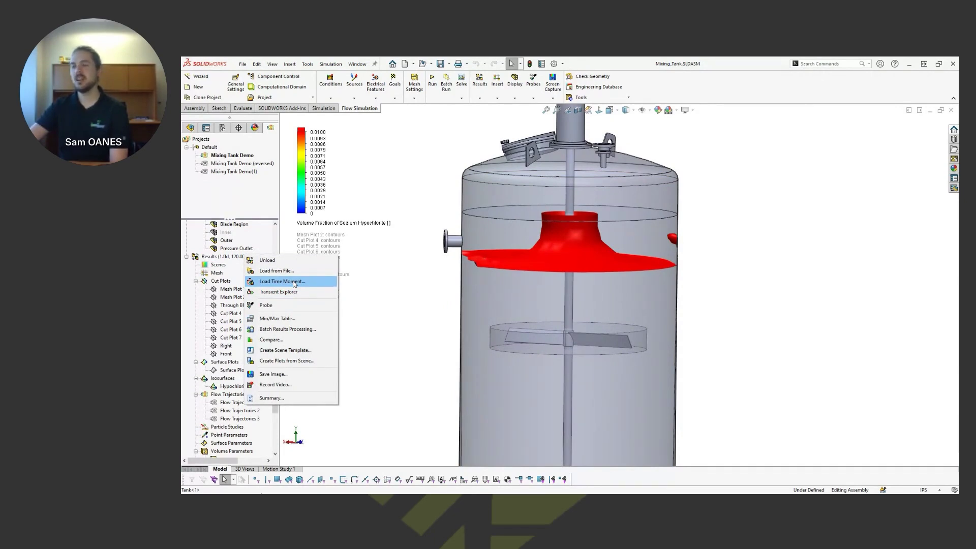
{"action": "left_click", "coordinate": [294, 282]}
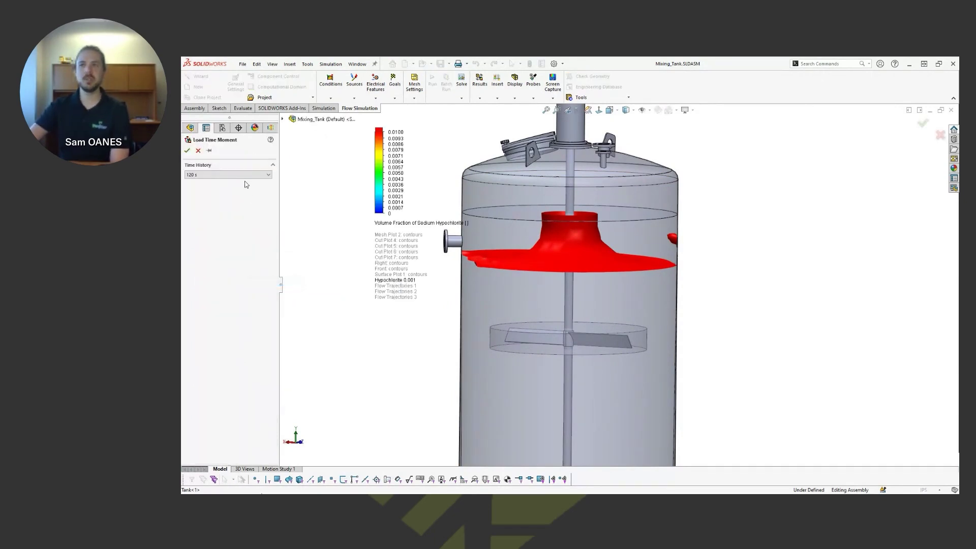
{"action": "left_click", "coordinate": [248, 175]}
{"action": "left_click", "coordinate": [252, 214]}
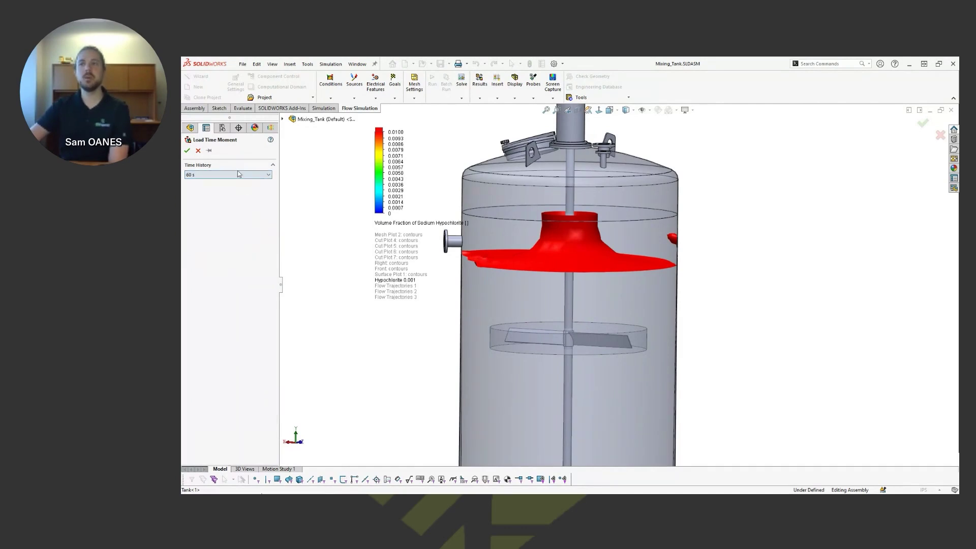
{"action": "left_click", "coordinate": [187, 151]}
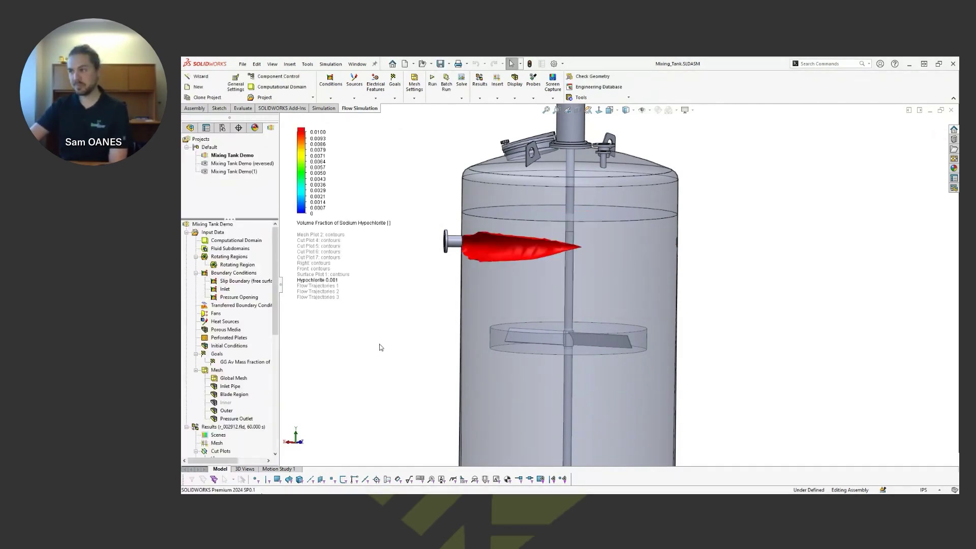
{"action": "middle_click_drag", "start_coordinate": [589, 277], "coordinate": [569, 247]}
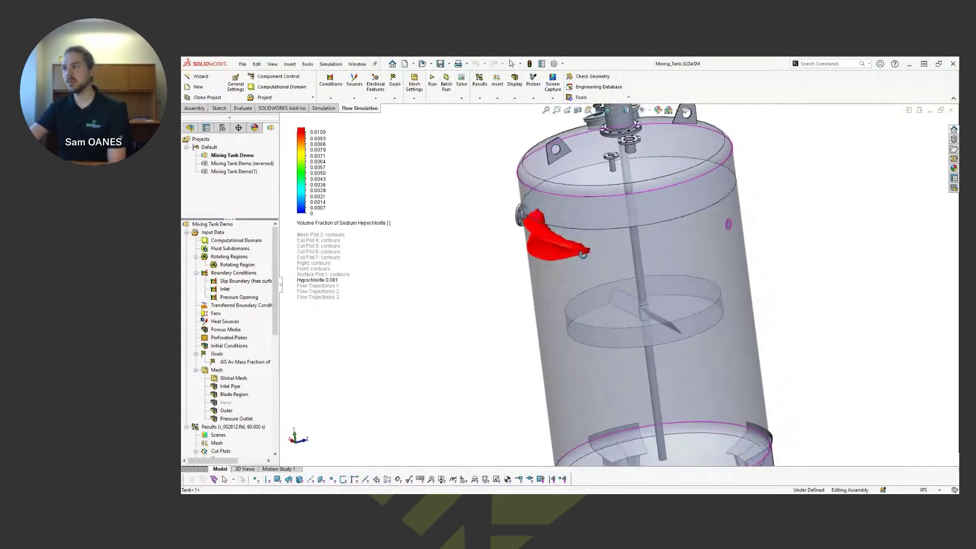
Load the results at the 90 s time moment for the Hypochlorite 0.001 isosurface.
{"action": "right_click", "coordinate": [255, 426]}
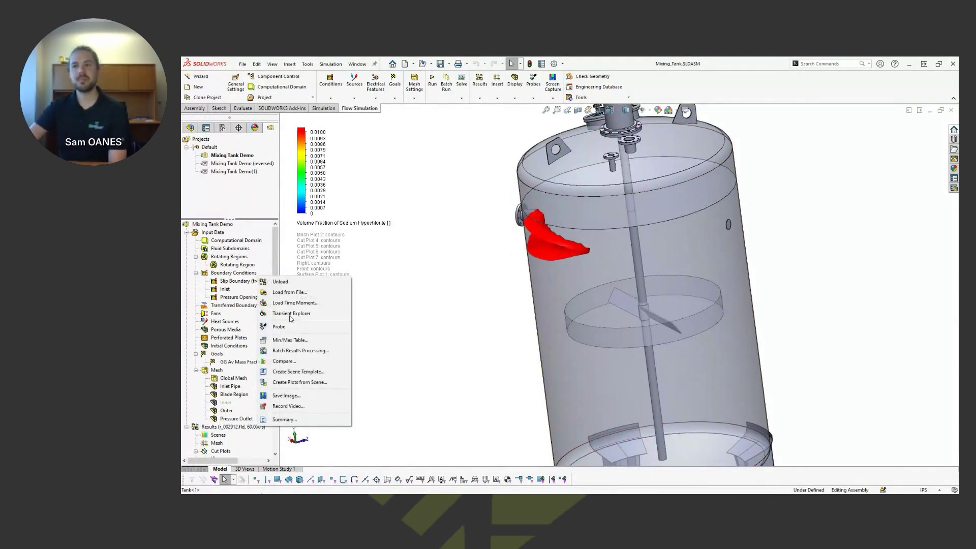
{"action": "left_click", "coordinate": [295, 303]}
{"action": "left_click", "coordinate": [217, 174]}
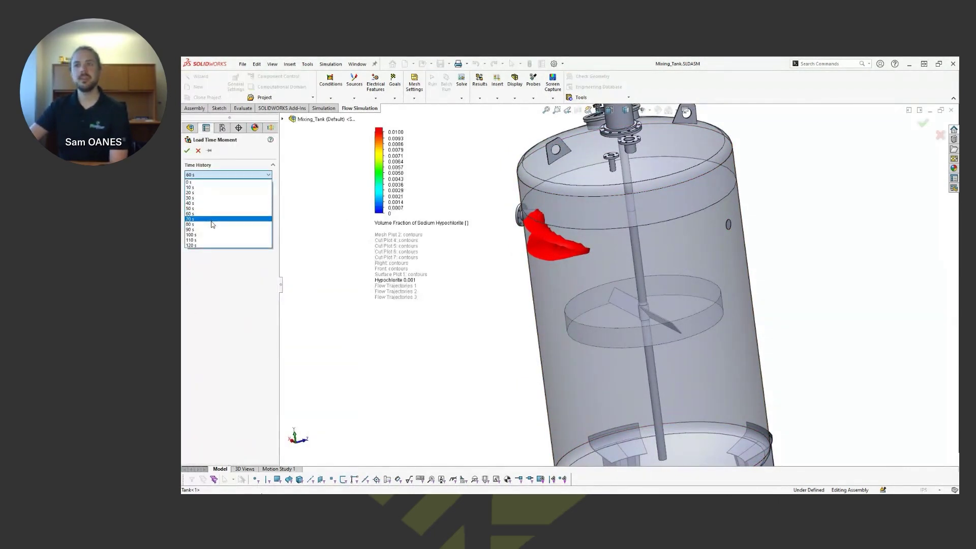
{"action": "left_click", "coordinate": [214, 228]}
{"action": "left_click", "coordinate": [187, 151]}
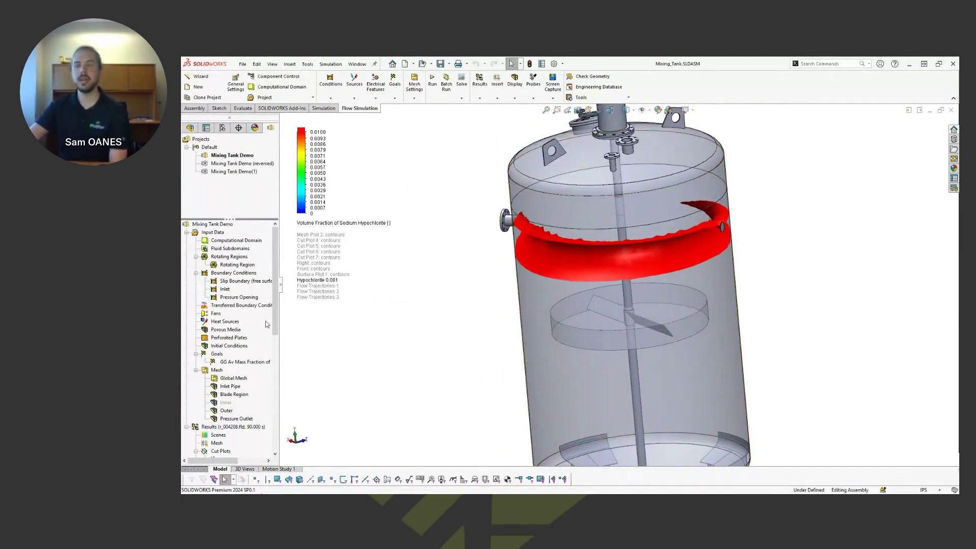
{"action": "scroll", "coordinate": [272, 405], "scroll_direction": "down", "scroll_amount": 1}
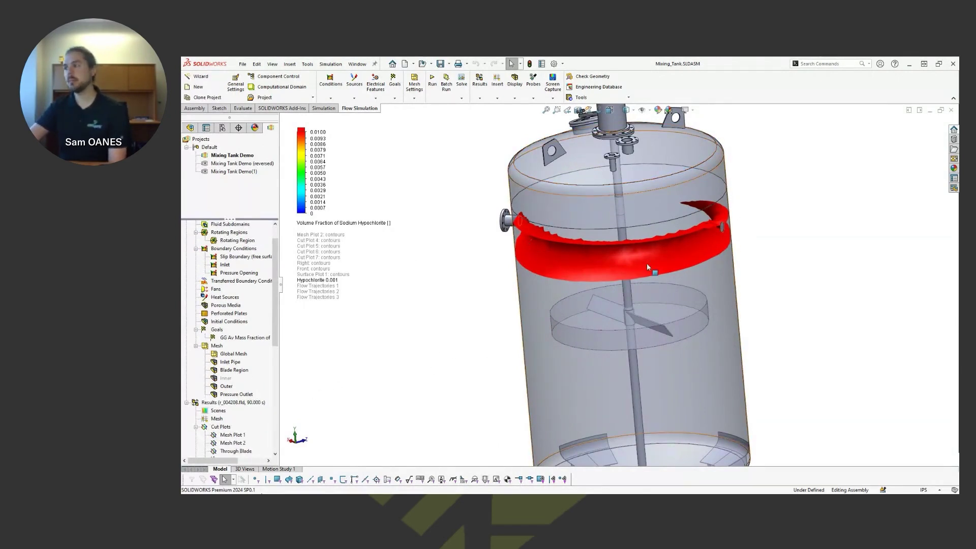
{"action": "scroll", "coordinate": [246, 397], "scroll_direction": "down", "scroll_amount": 5}
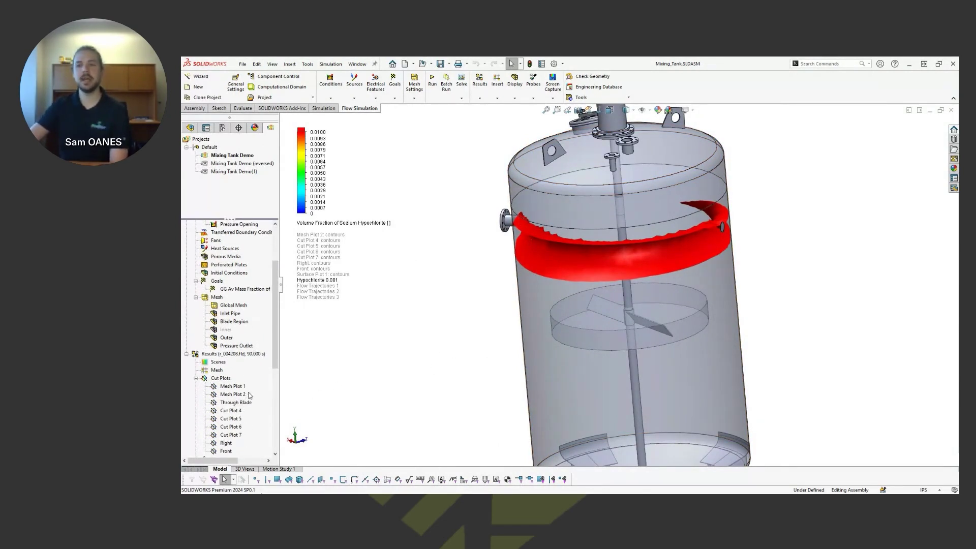
{"action": "right_click", "coordinate": [243, 283]}
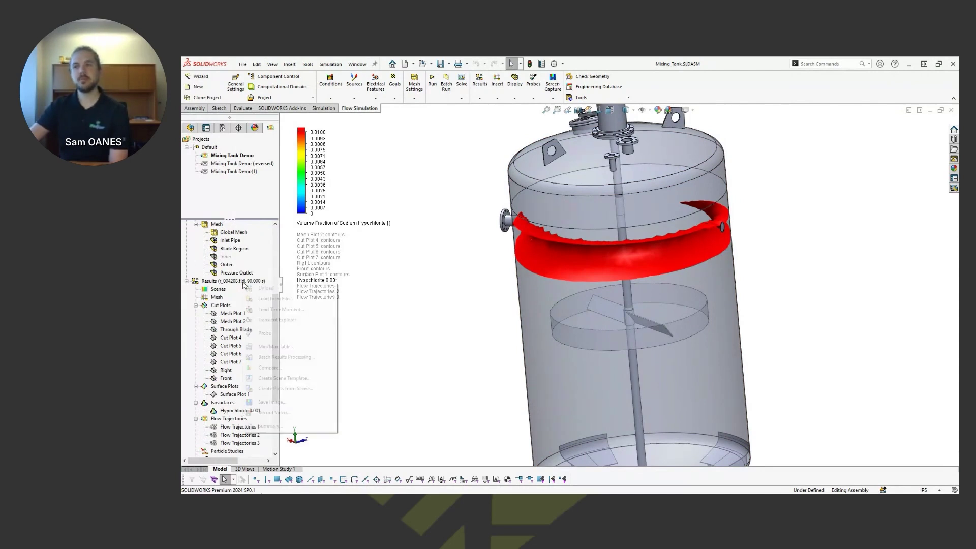
{"action": "left_click", "coordinate": [298, 300]}
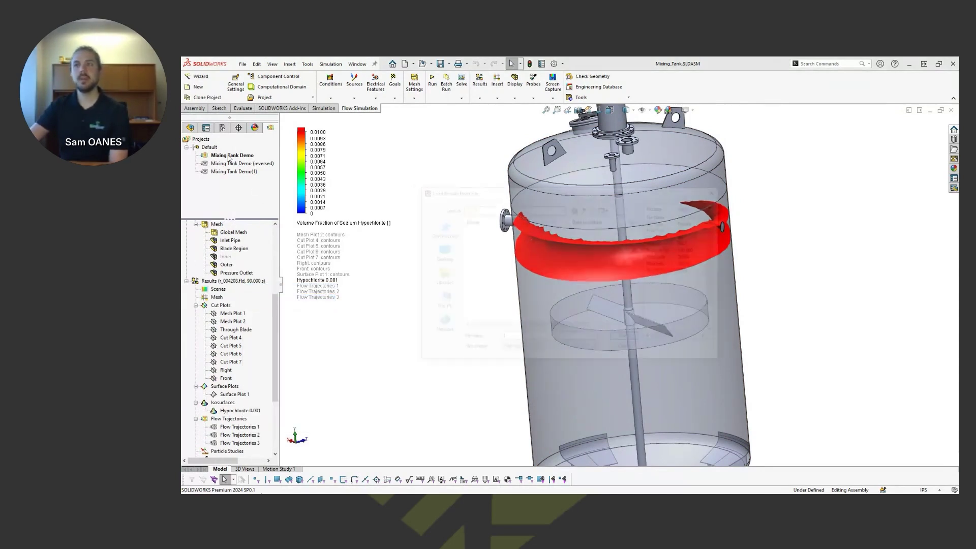
{"action": "left_click", "coordinate": [628, 352]}
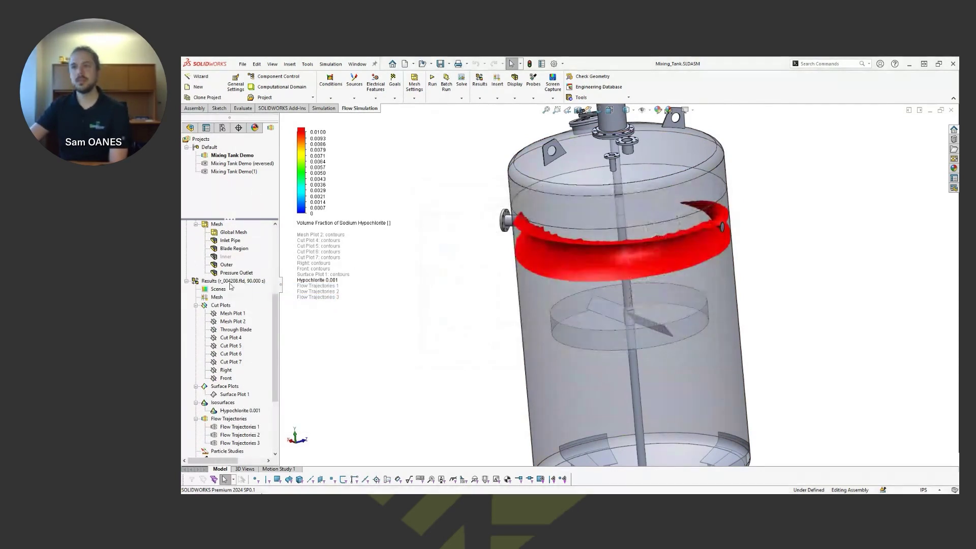
Load the results at the 120 s time moment and view the Hypochlorite 0.001 isosurface around the shaft.
{"action": "right_click", "coordinate": [232, 281]}
{"action": "left_click", "coordinate": [284, 311]}
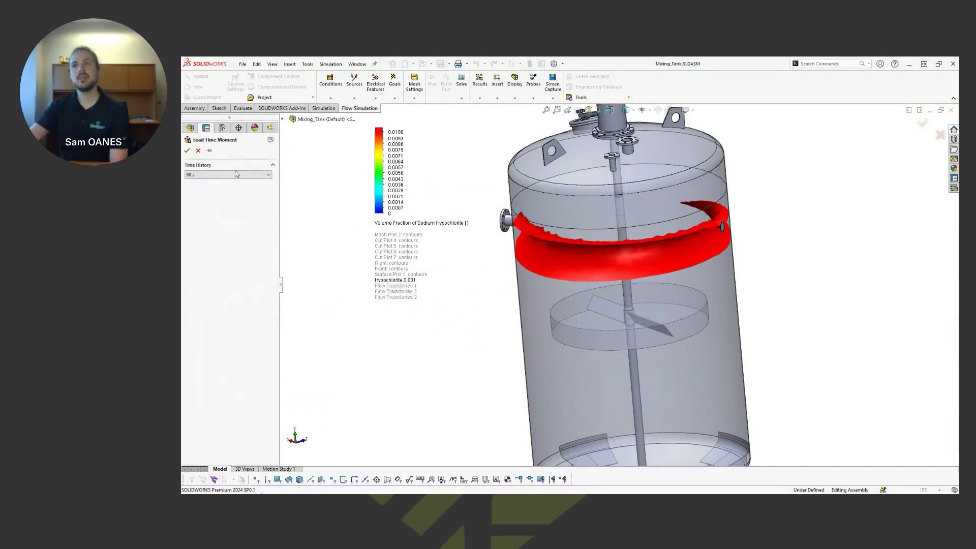
{"action": "left_click", "coordinate": [224, 174]}
{"action": "left_click", "coordinate": [208, 243]}
{"action": "left_click", "coordinate": [187, 150]}
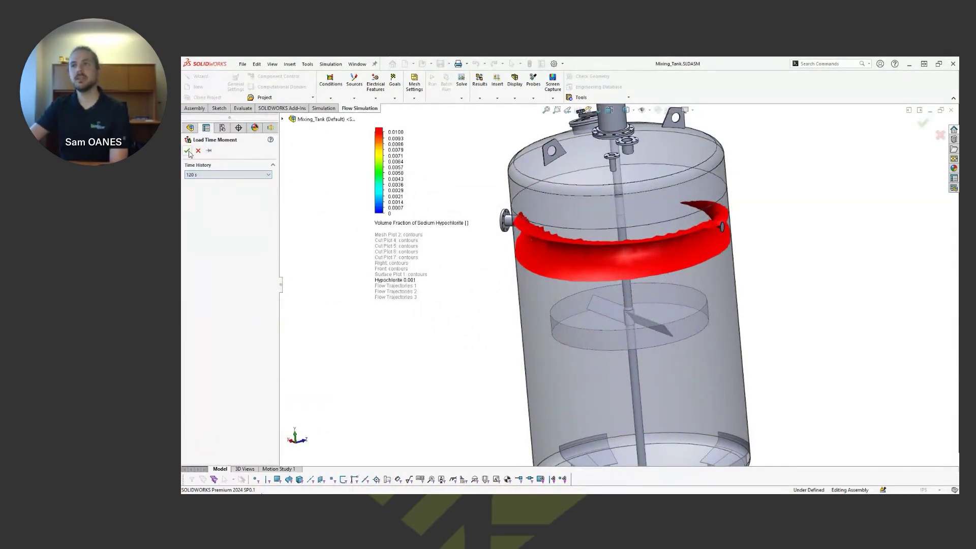
{"action": "mouse_move", "coordinate": [468, 387]}
{"action": "middle_mouse_down"}
{"action": "mouse_move", "coordinate": [487, 386]}
{"action": "mouse_move", "coordinate": [478, 384]}
{"action": "middle_mouse_up"}
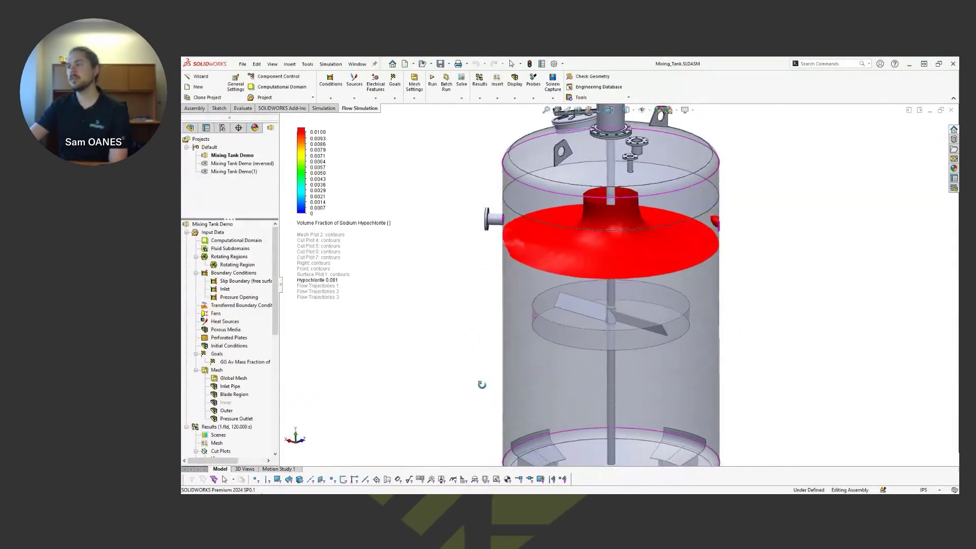